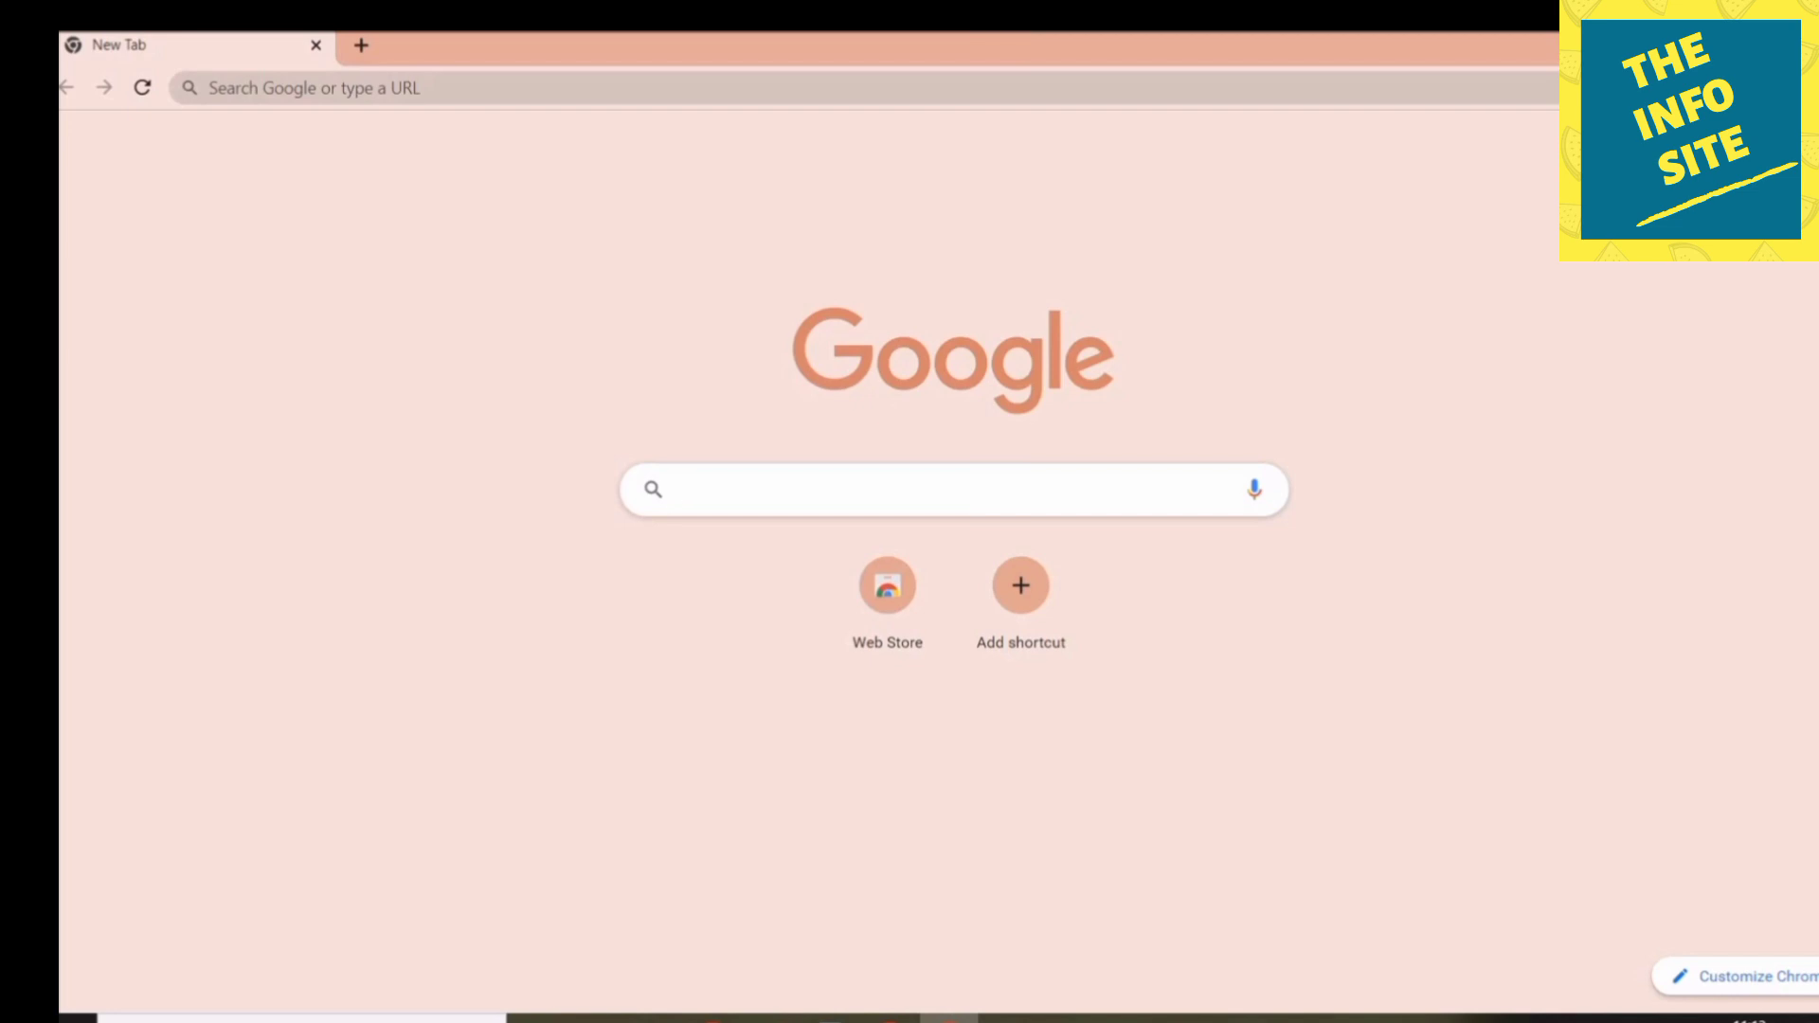
Search the web for "google keyword planner" and go to Keyword Planner from its Google Ads page
text(google)
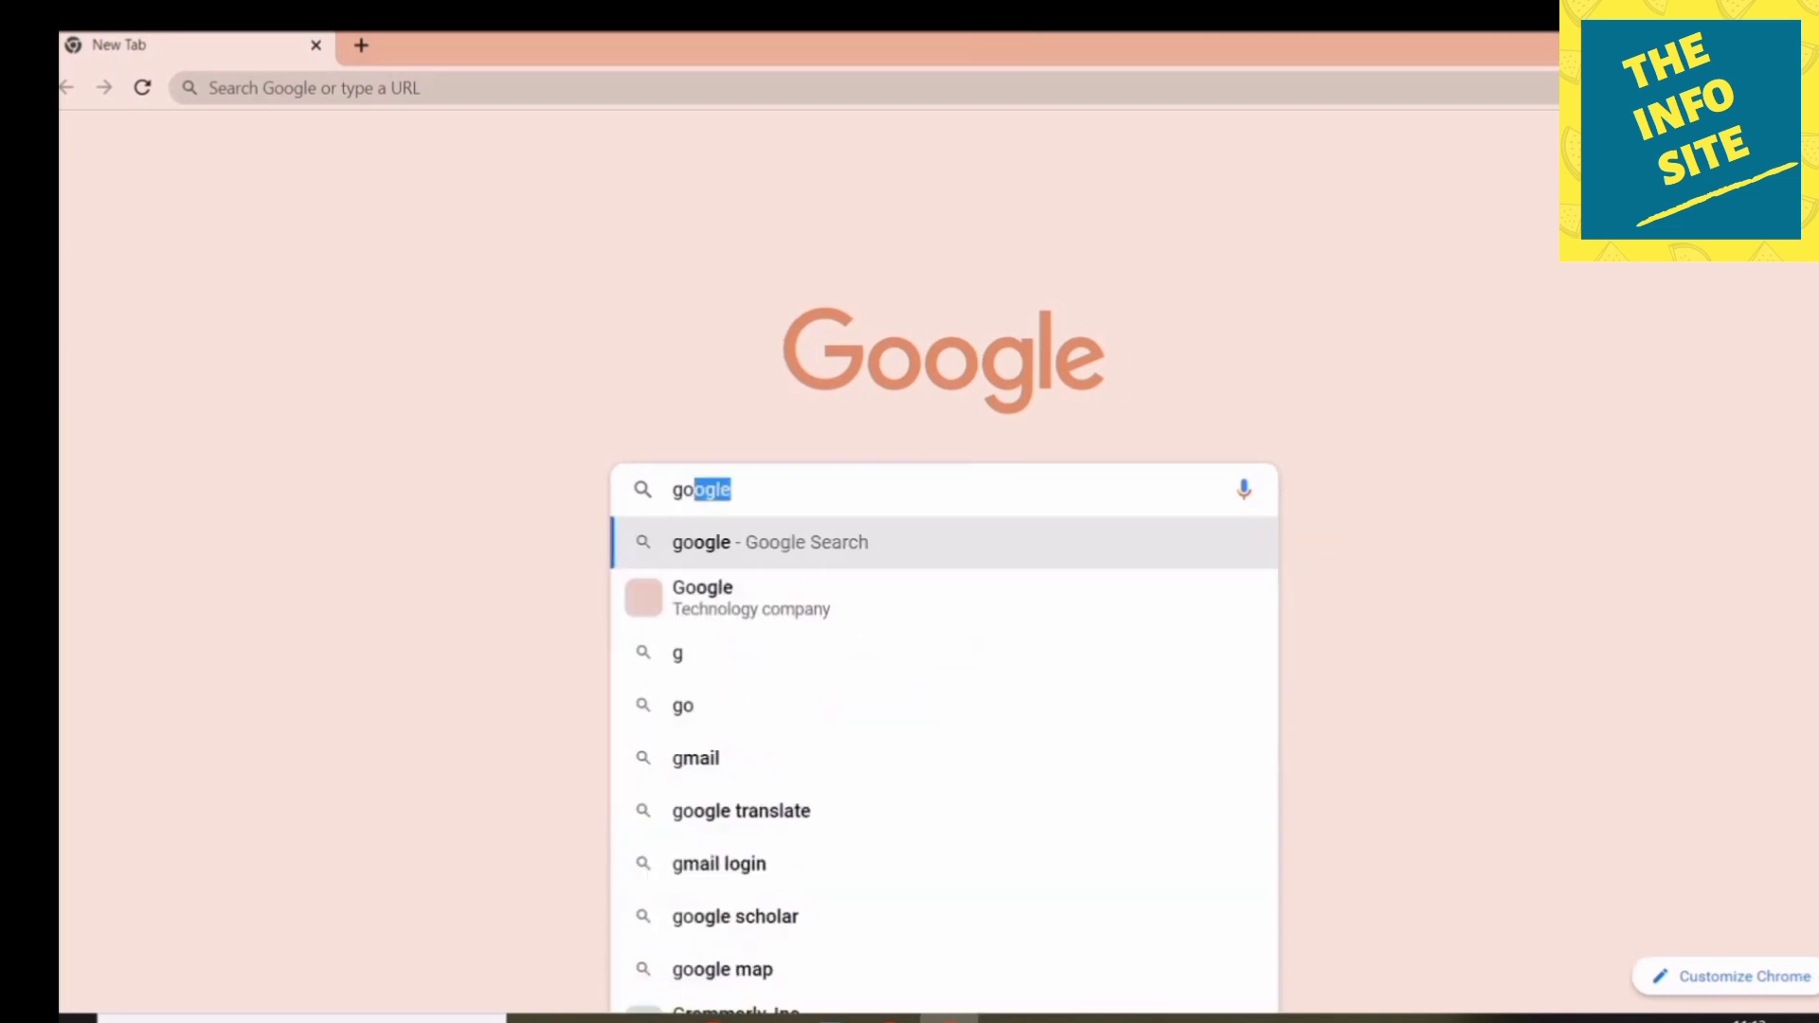
text( keywor)
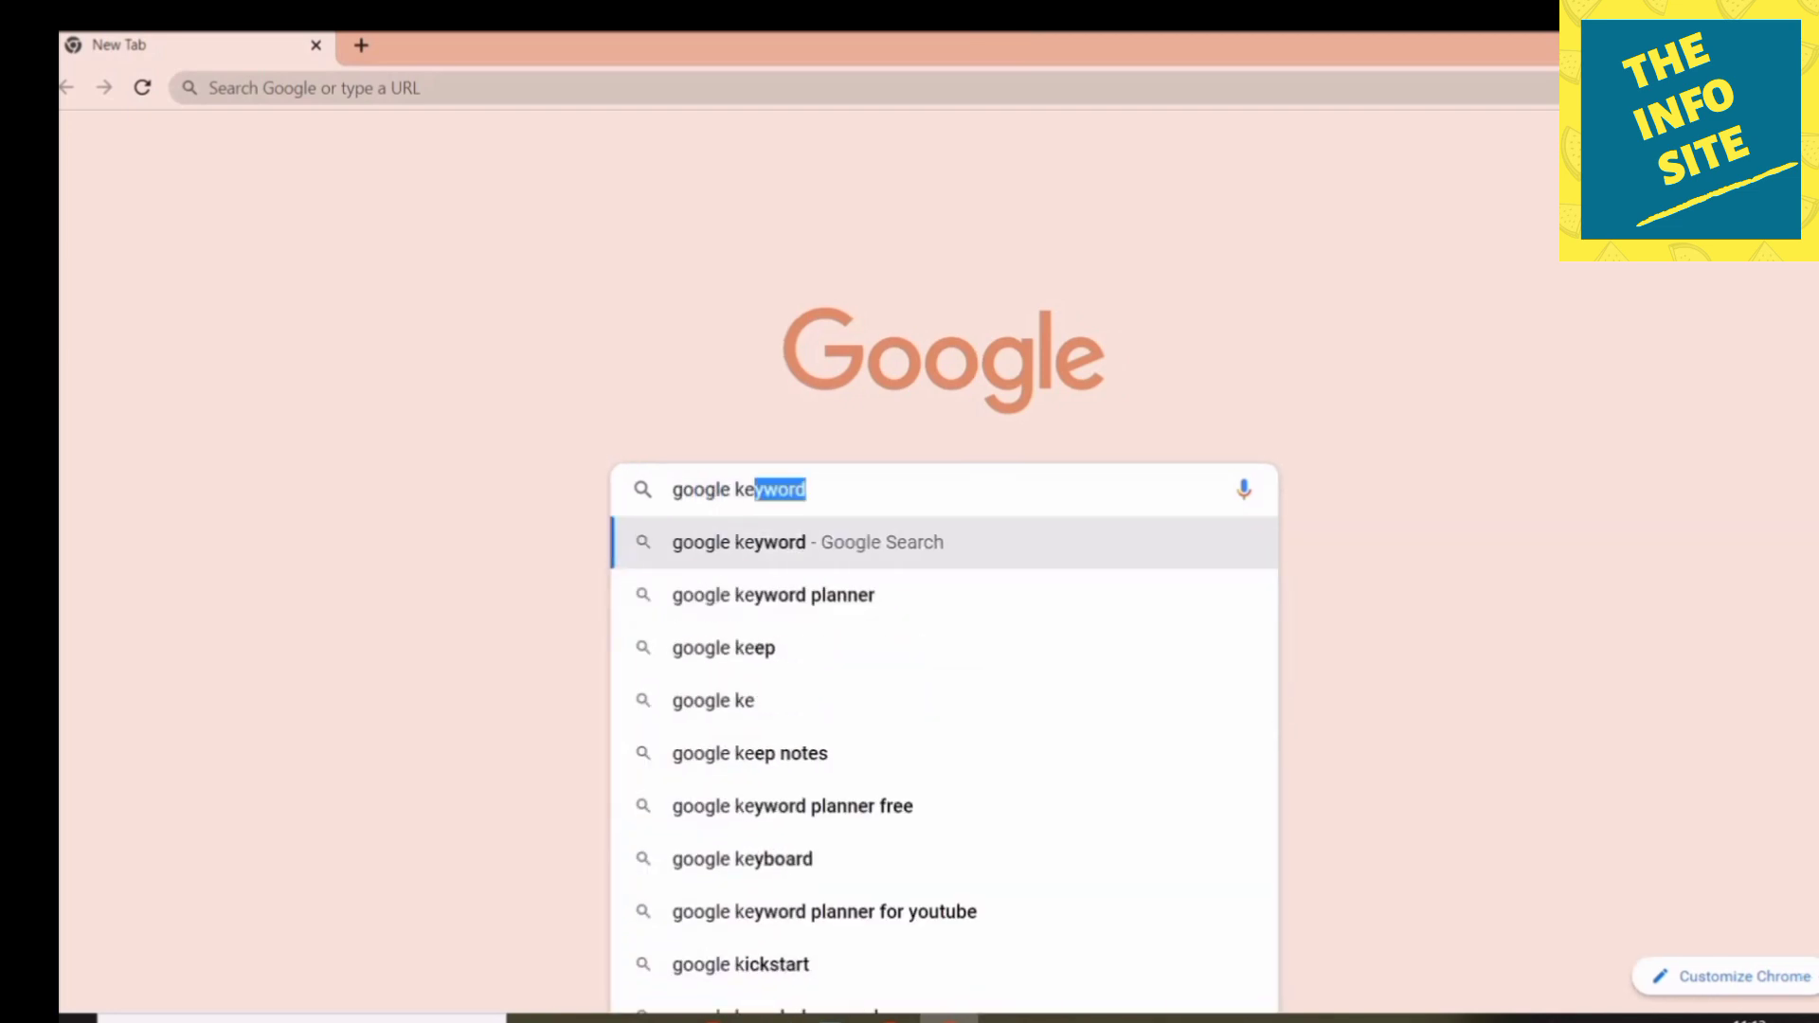
text(d p)
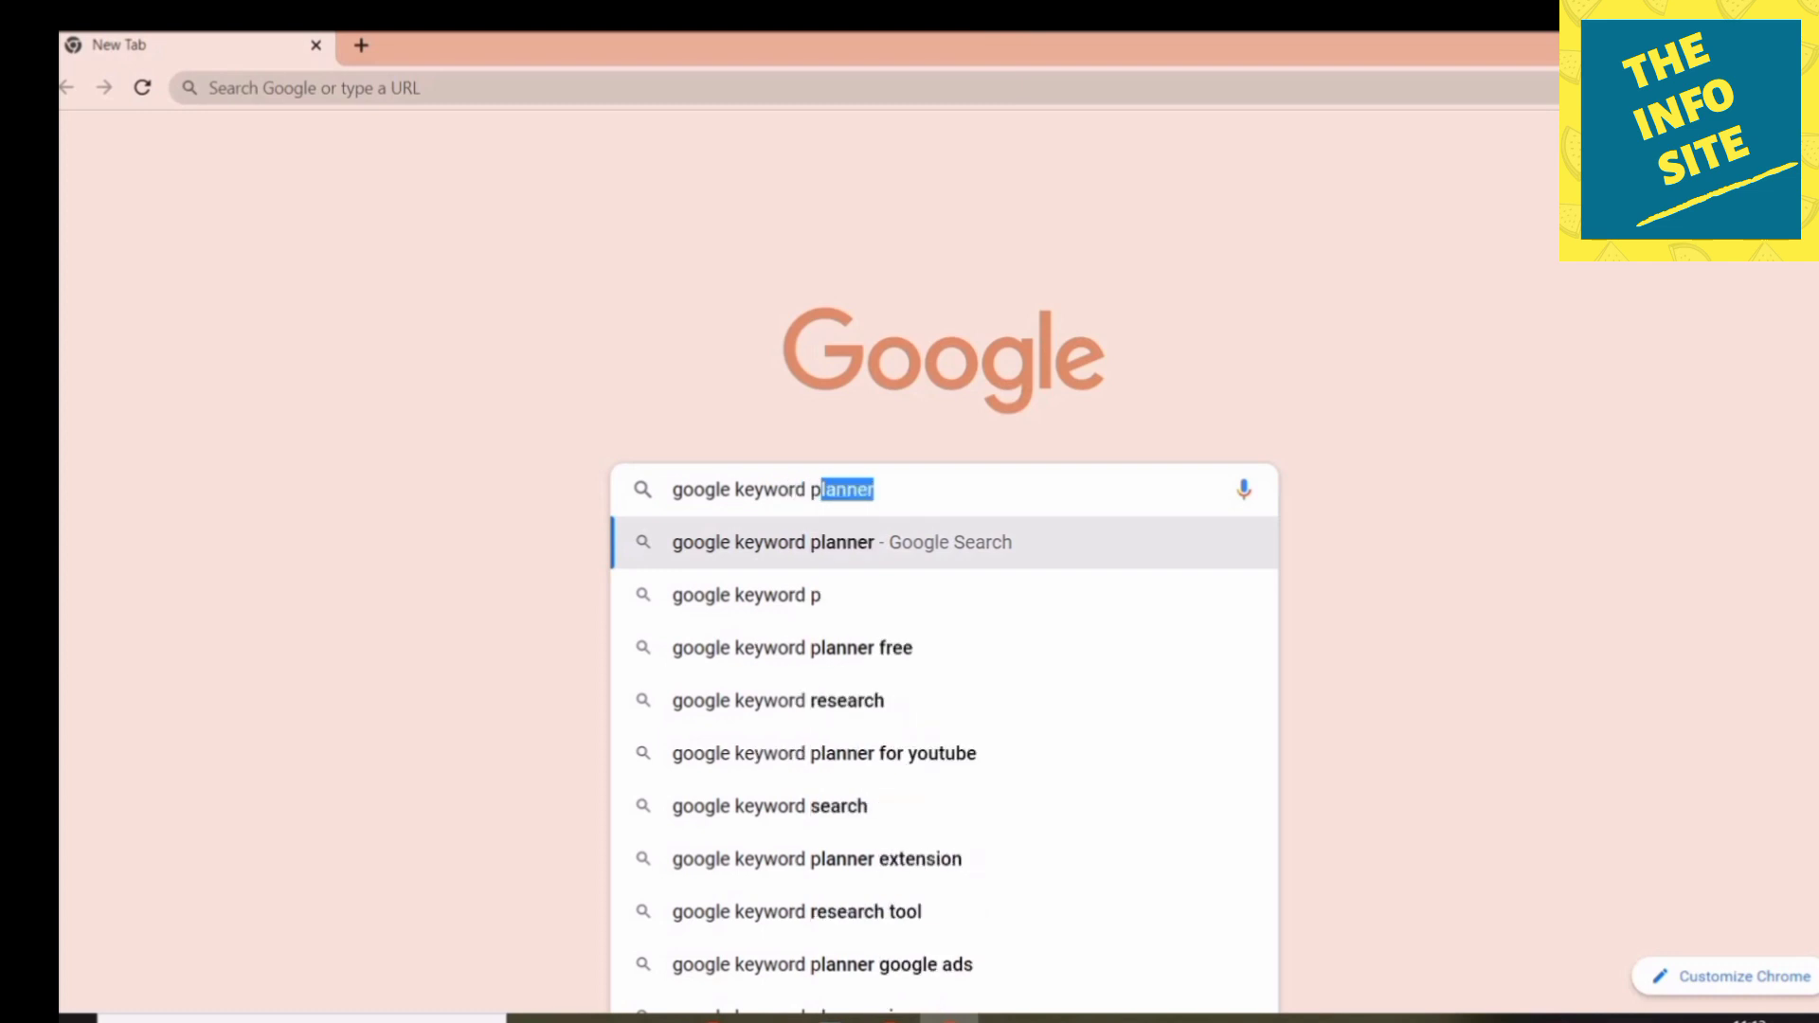
text(lanner)
key(Return)
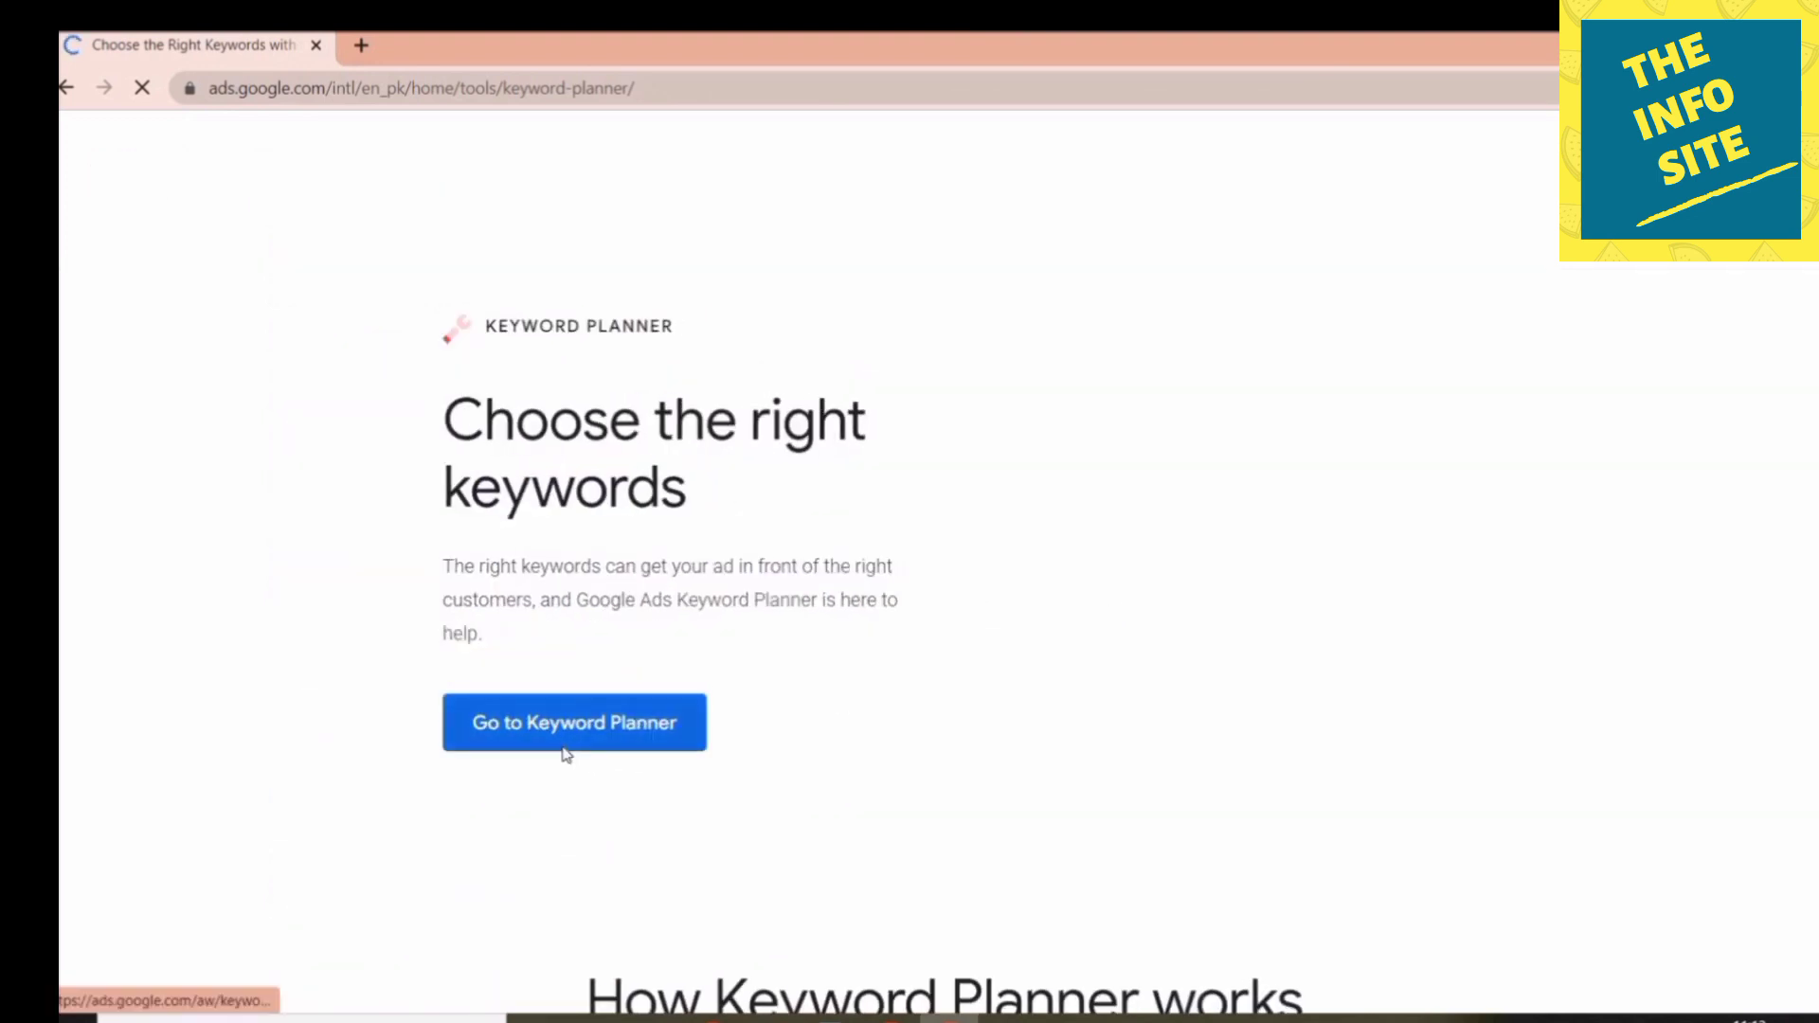
click(616, 799)
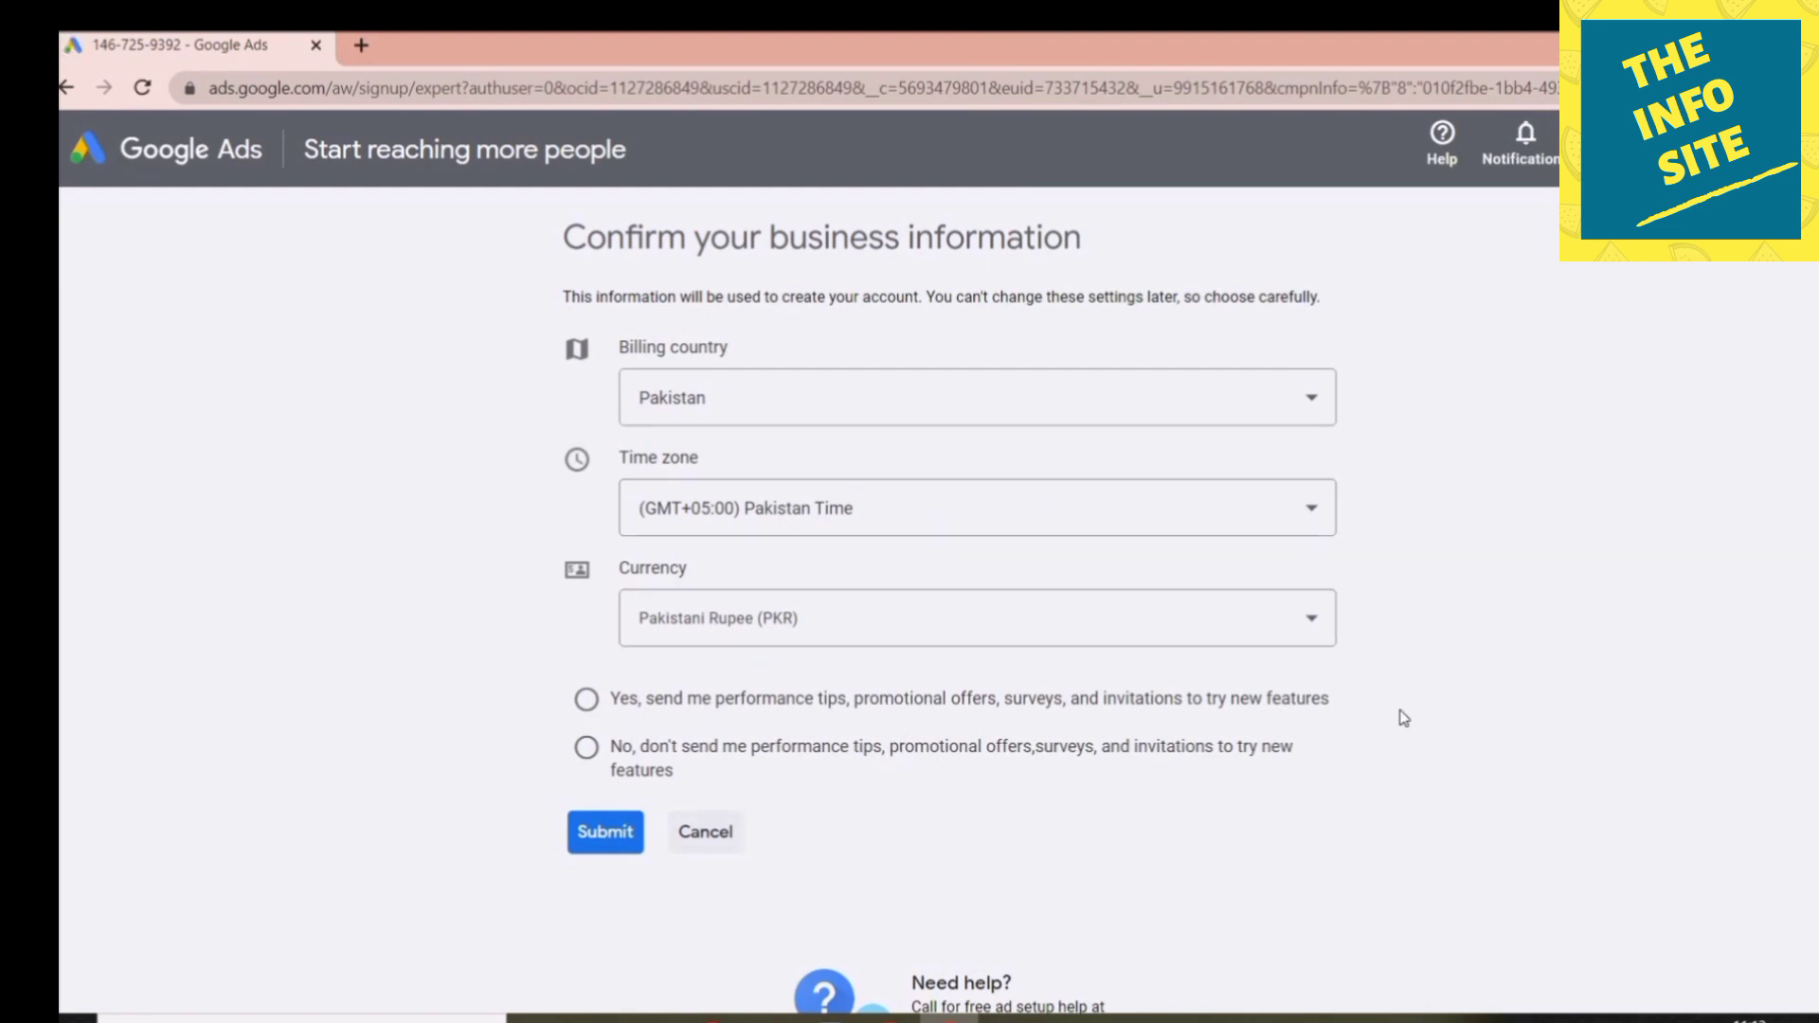
Submit the business information with performance tips and promotional offers accepted, and open Keyword Planner, dismissing the updates notice
click(785, 701)
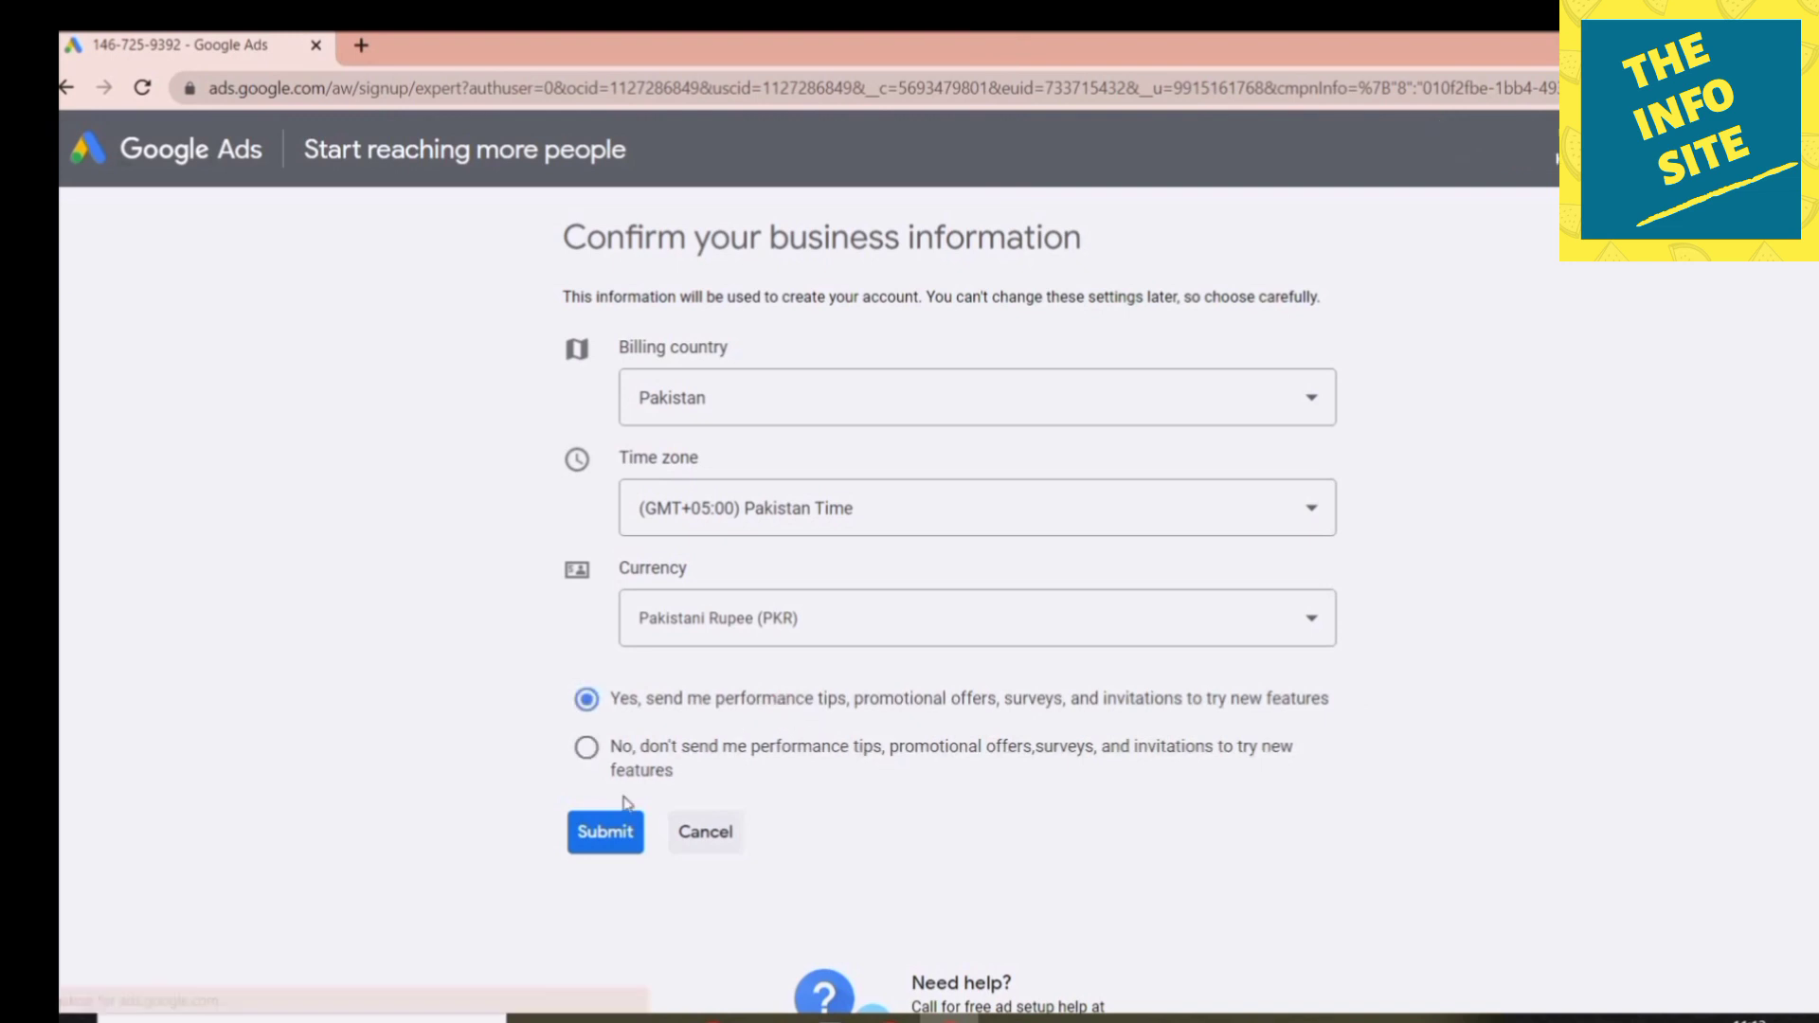
click(602, 833)
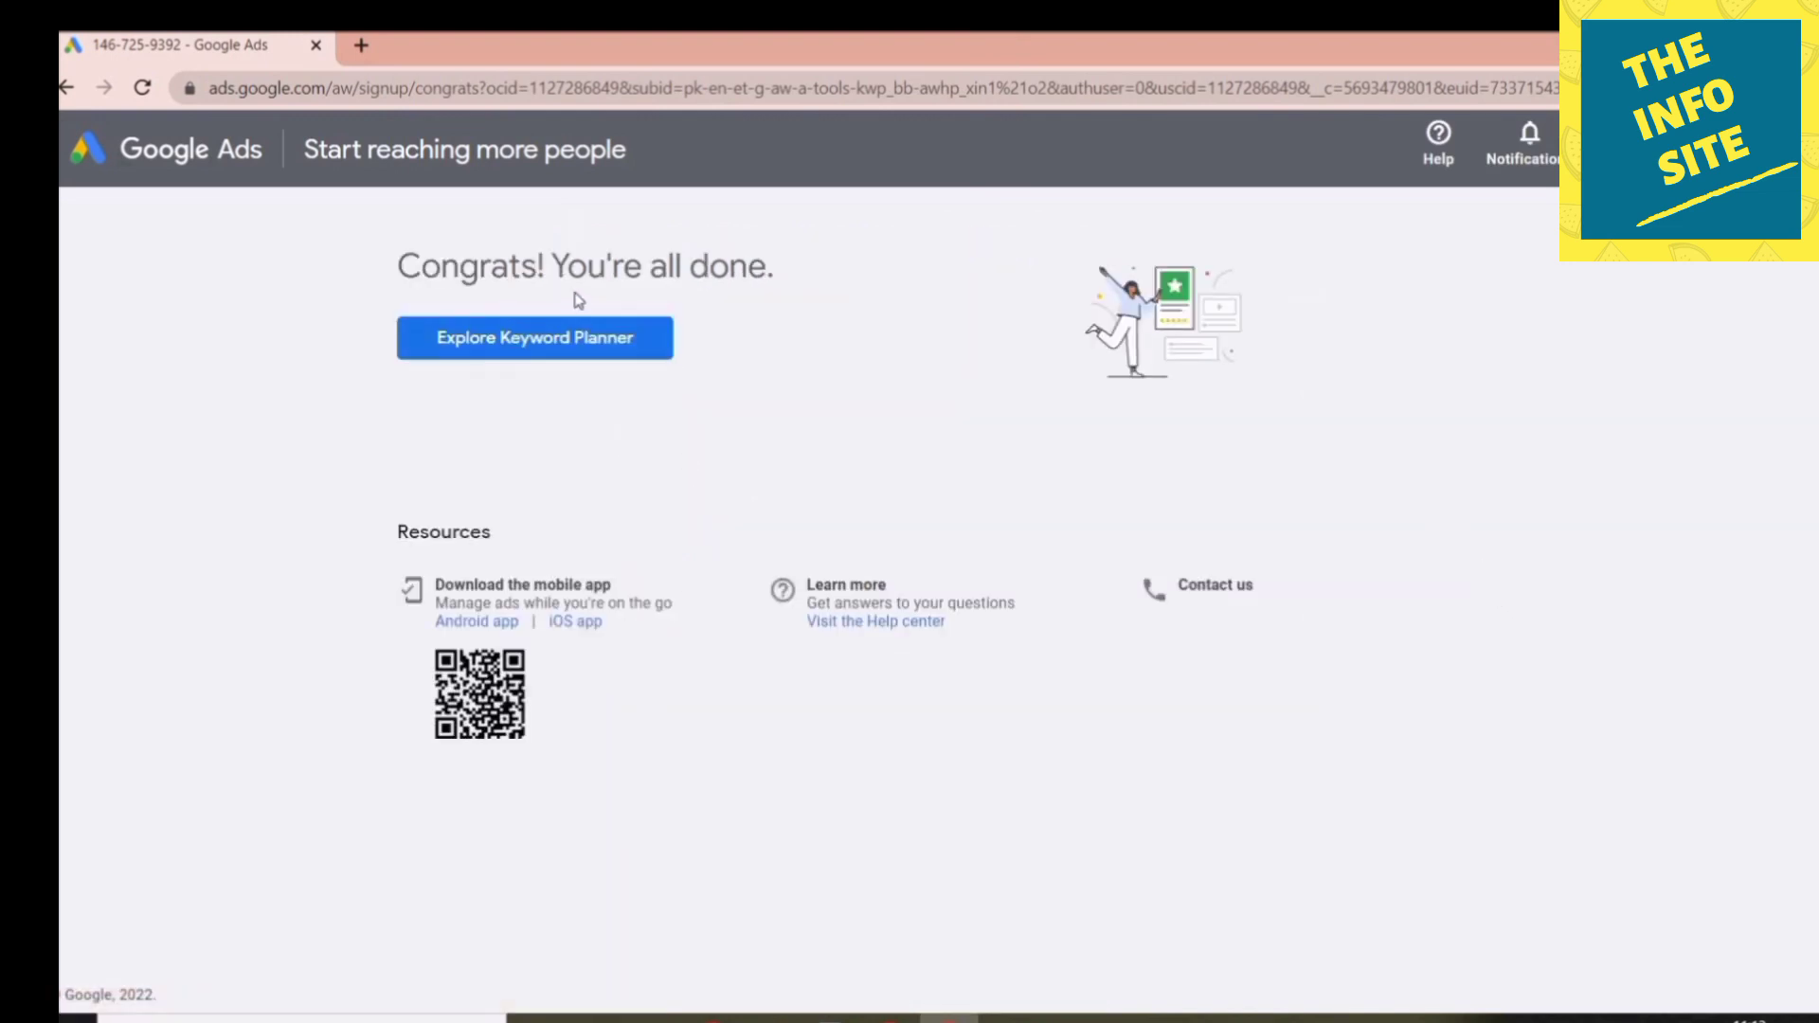
click(606, 340)
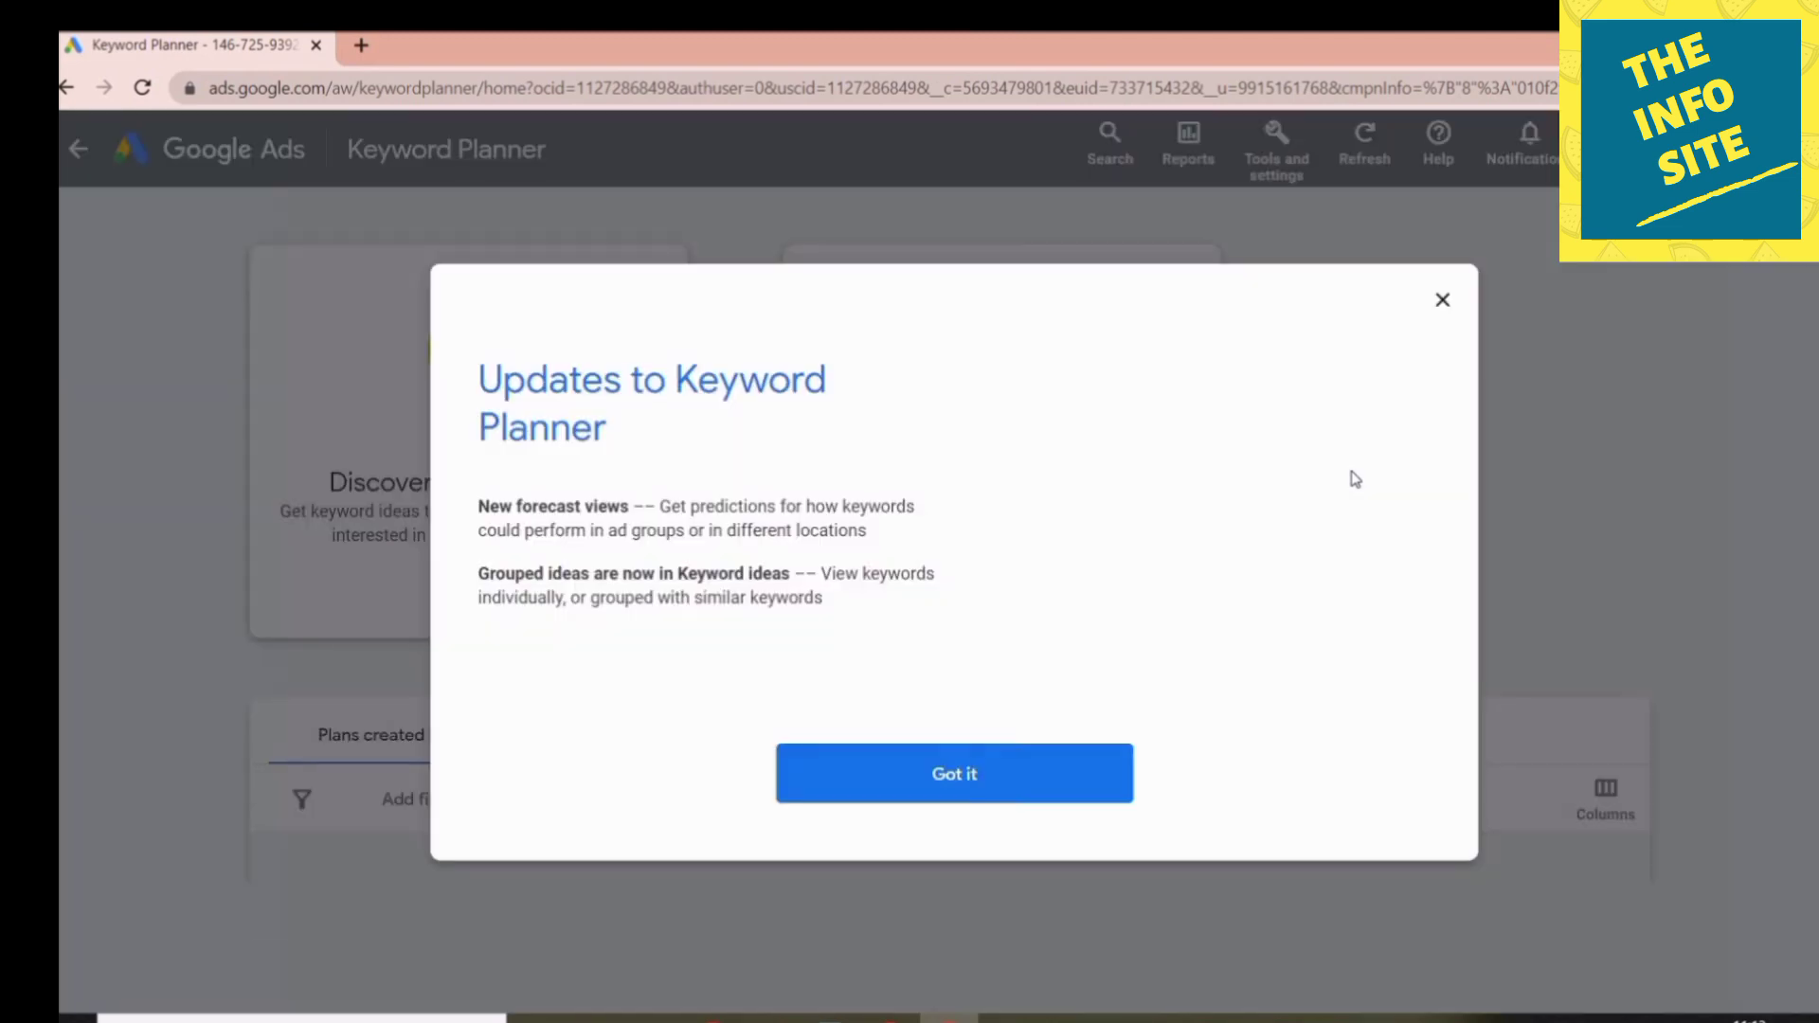
click(1076, 753)
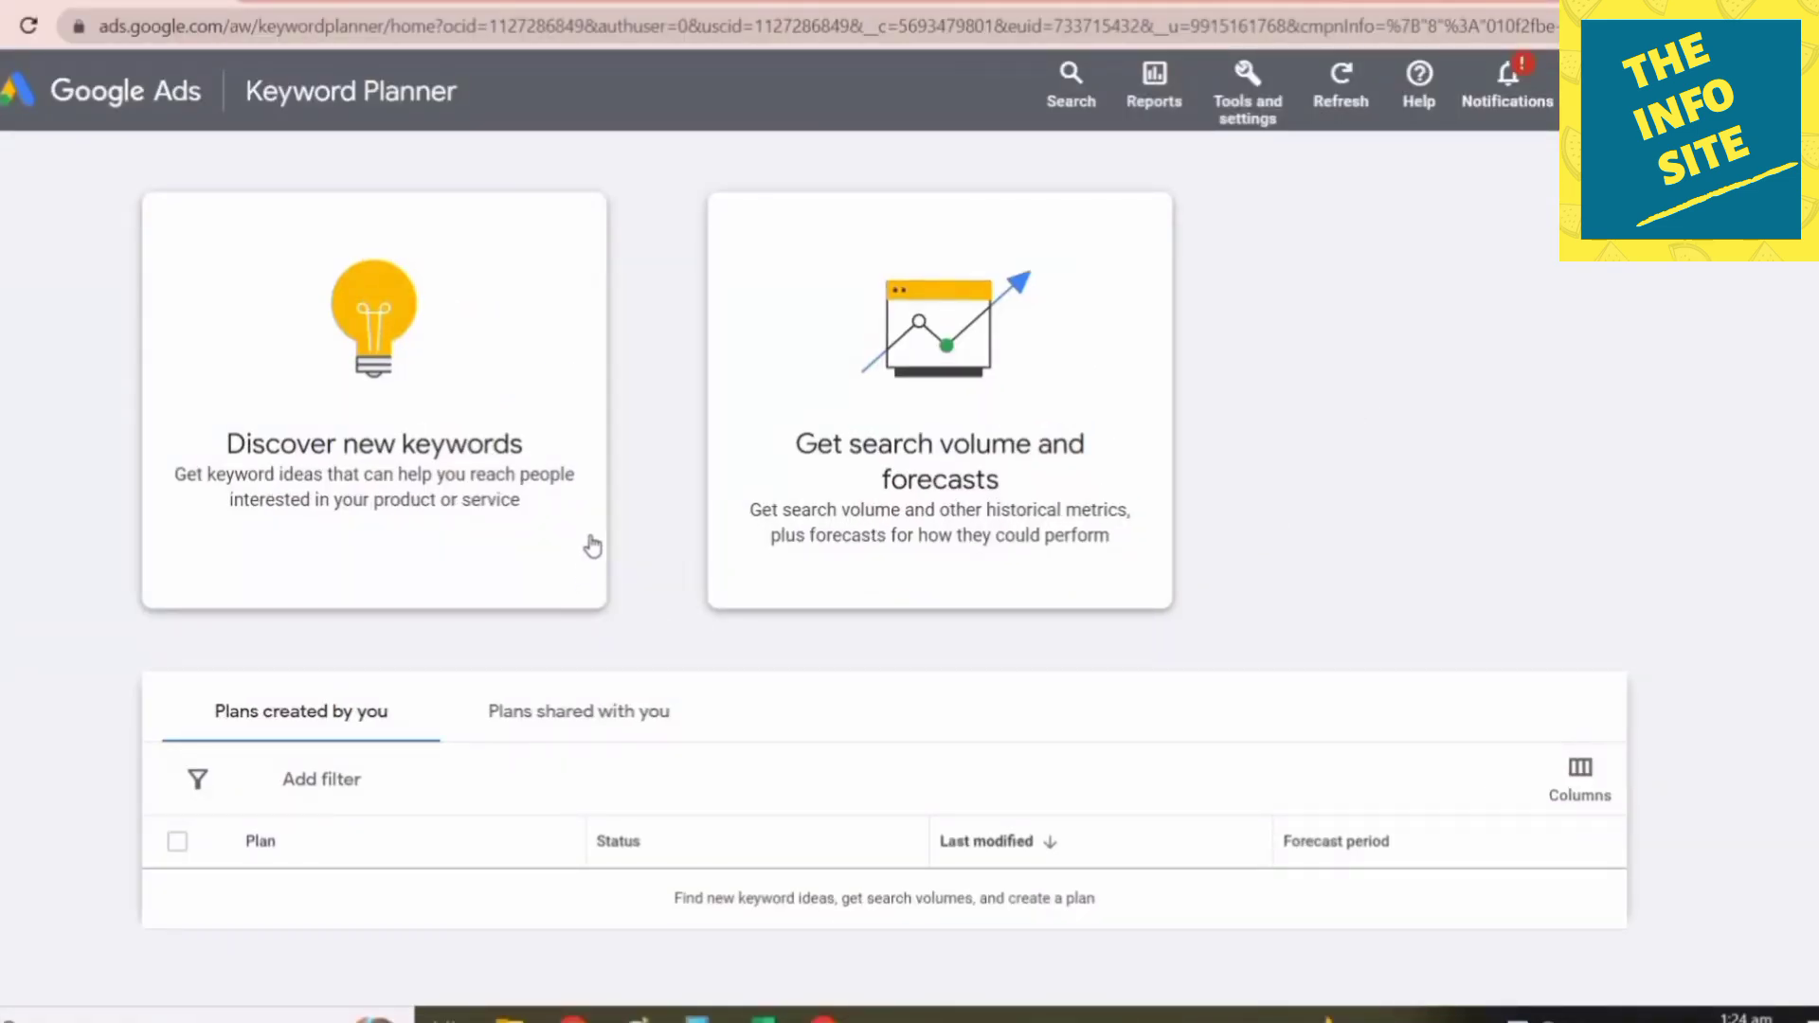
Discover new keywords starting from the keyword "how to make paratha" and get the results
click(528, 405)
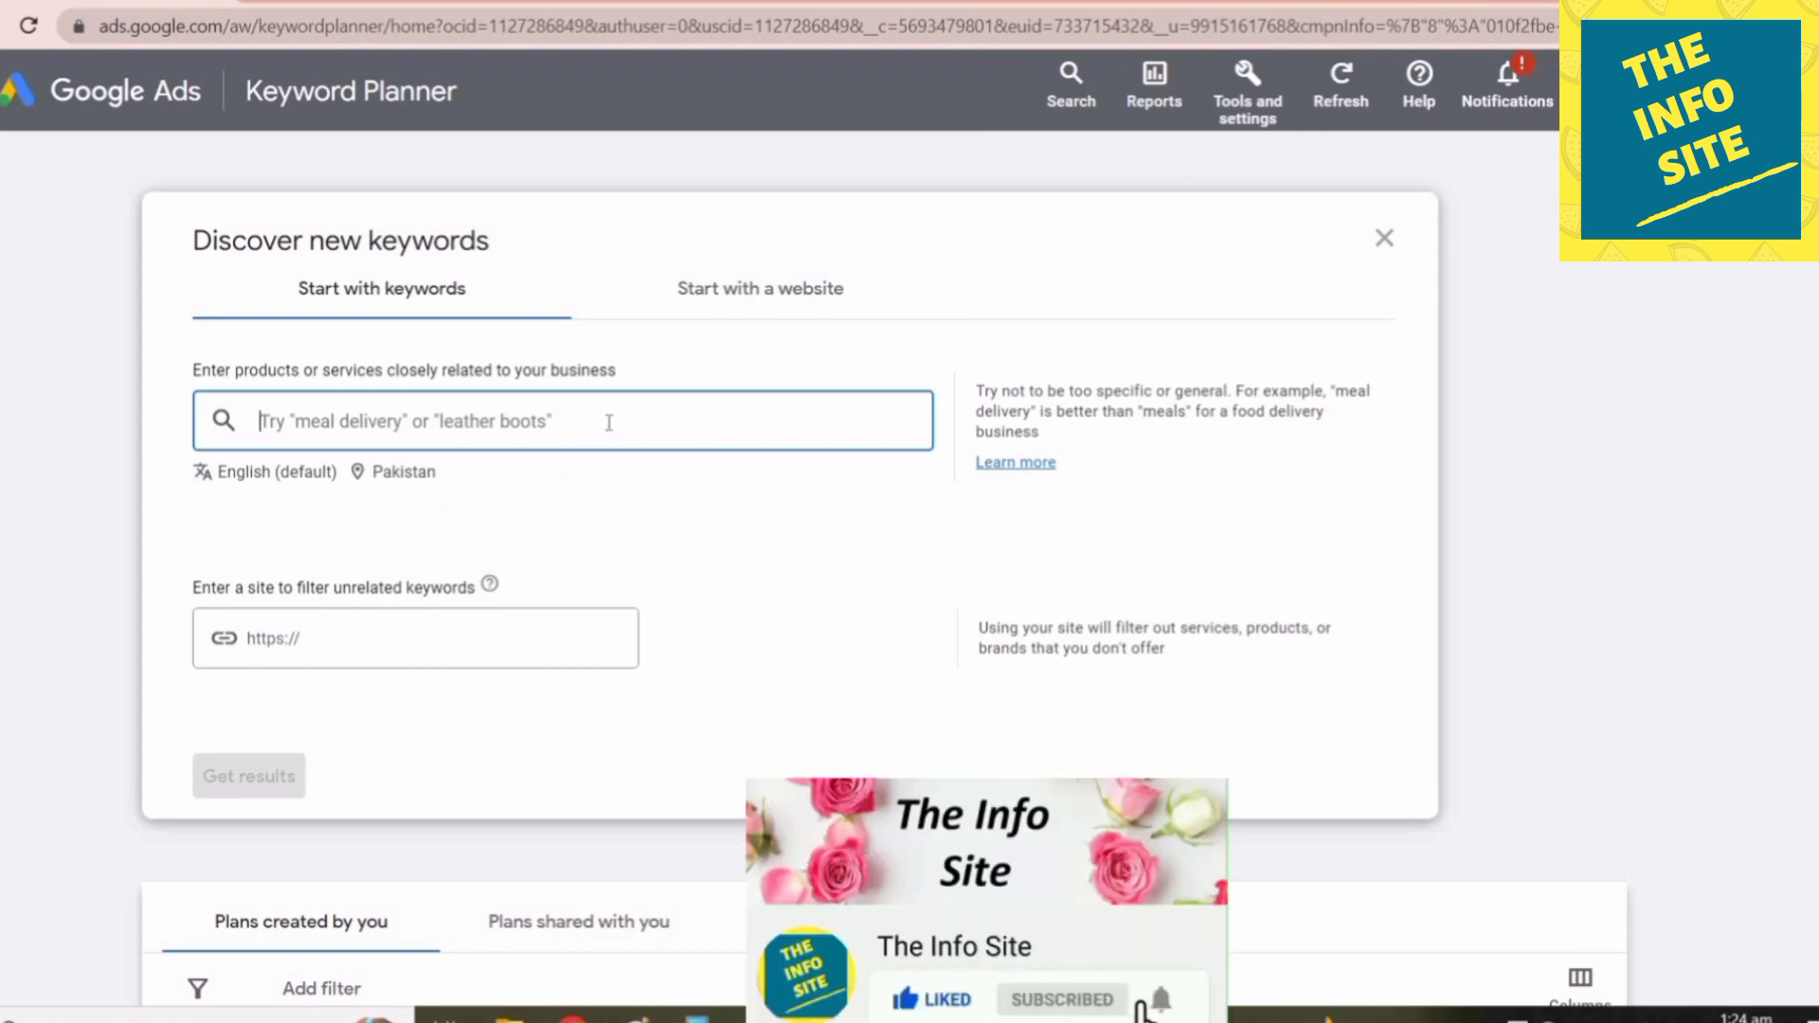
text(how )
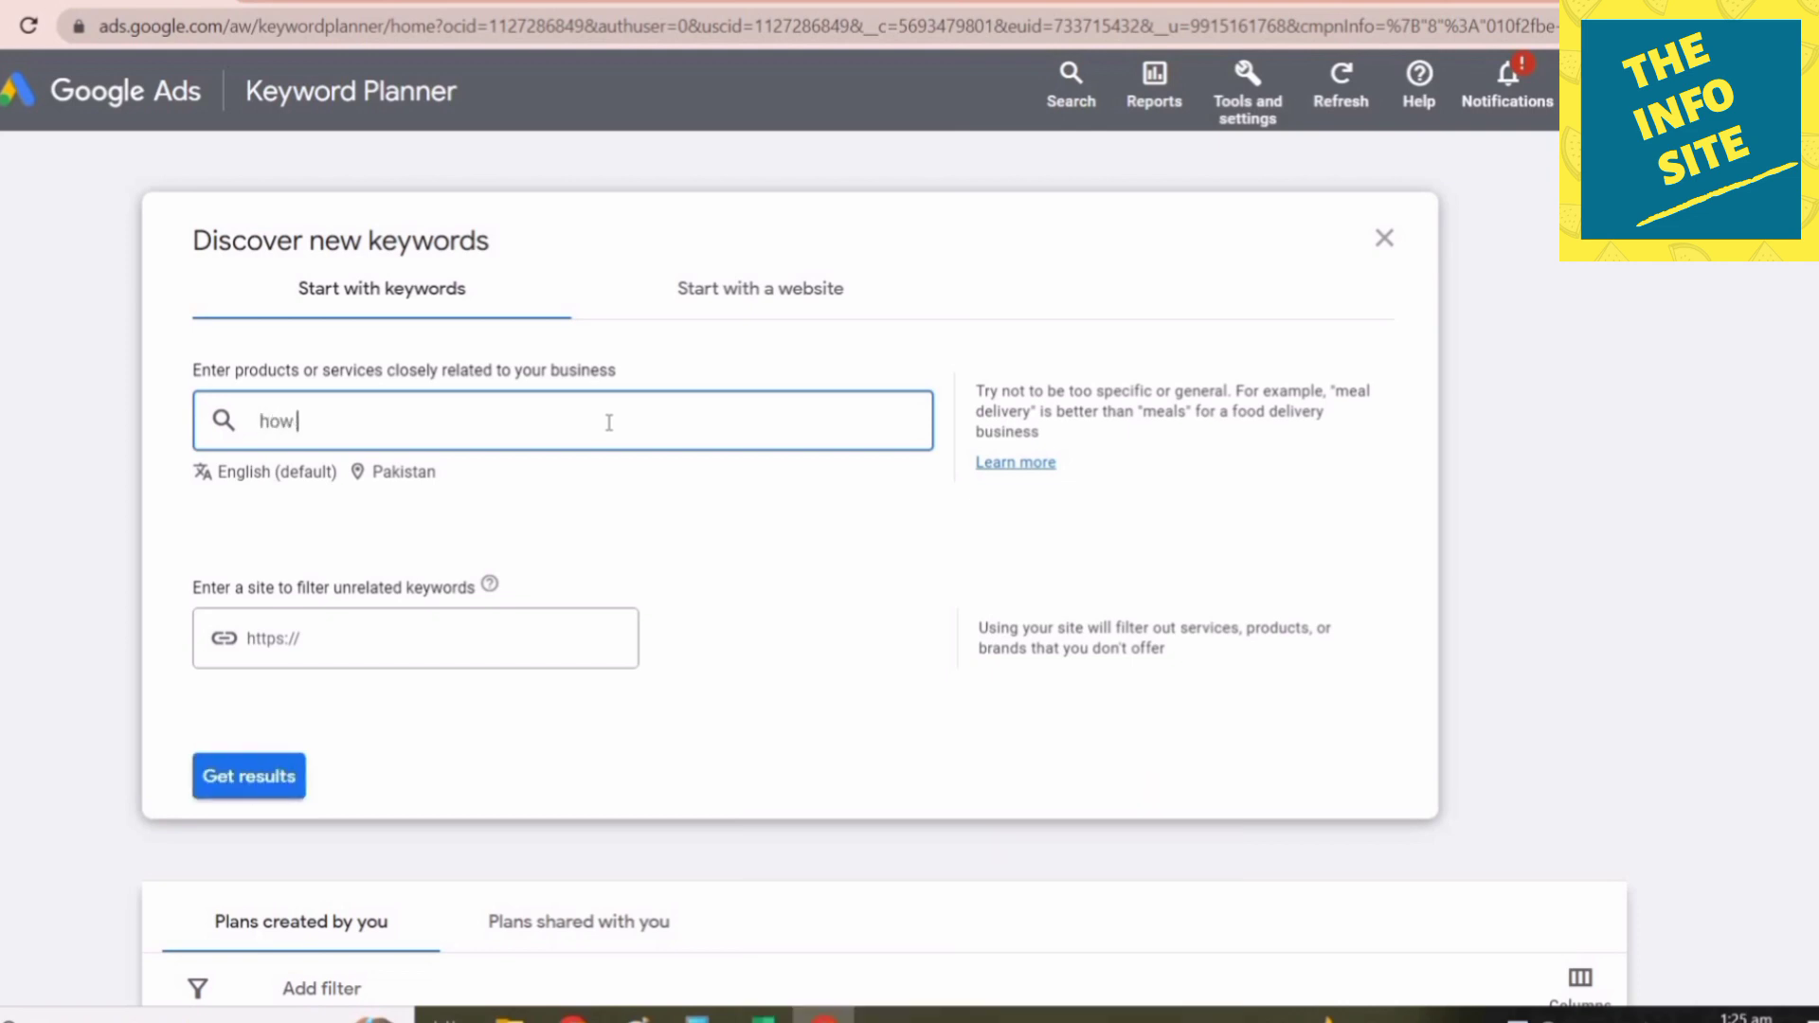
text(to make paratha)
key(Return)
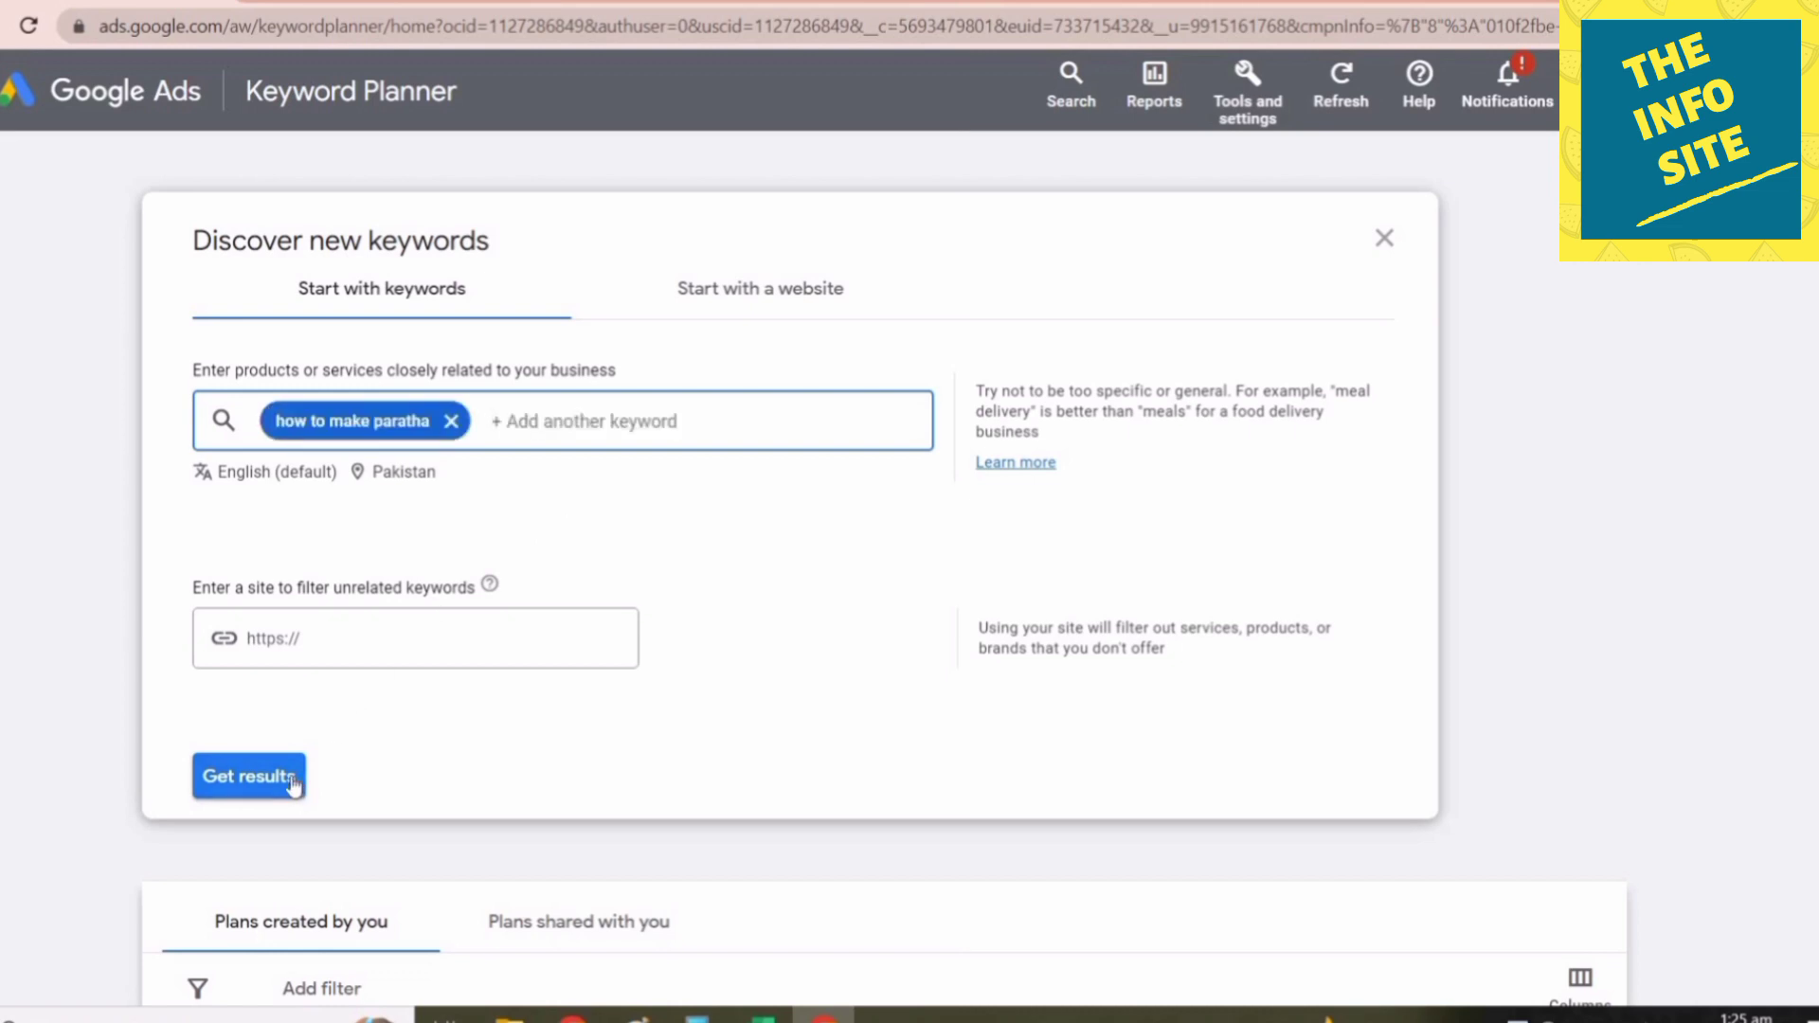
click(248, 776)
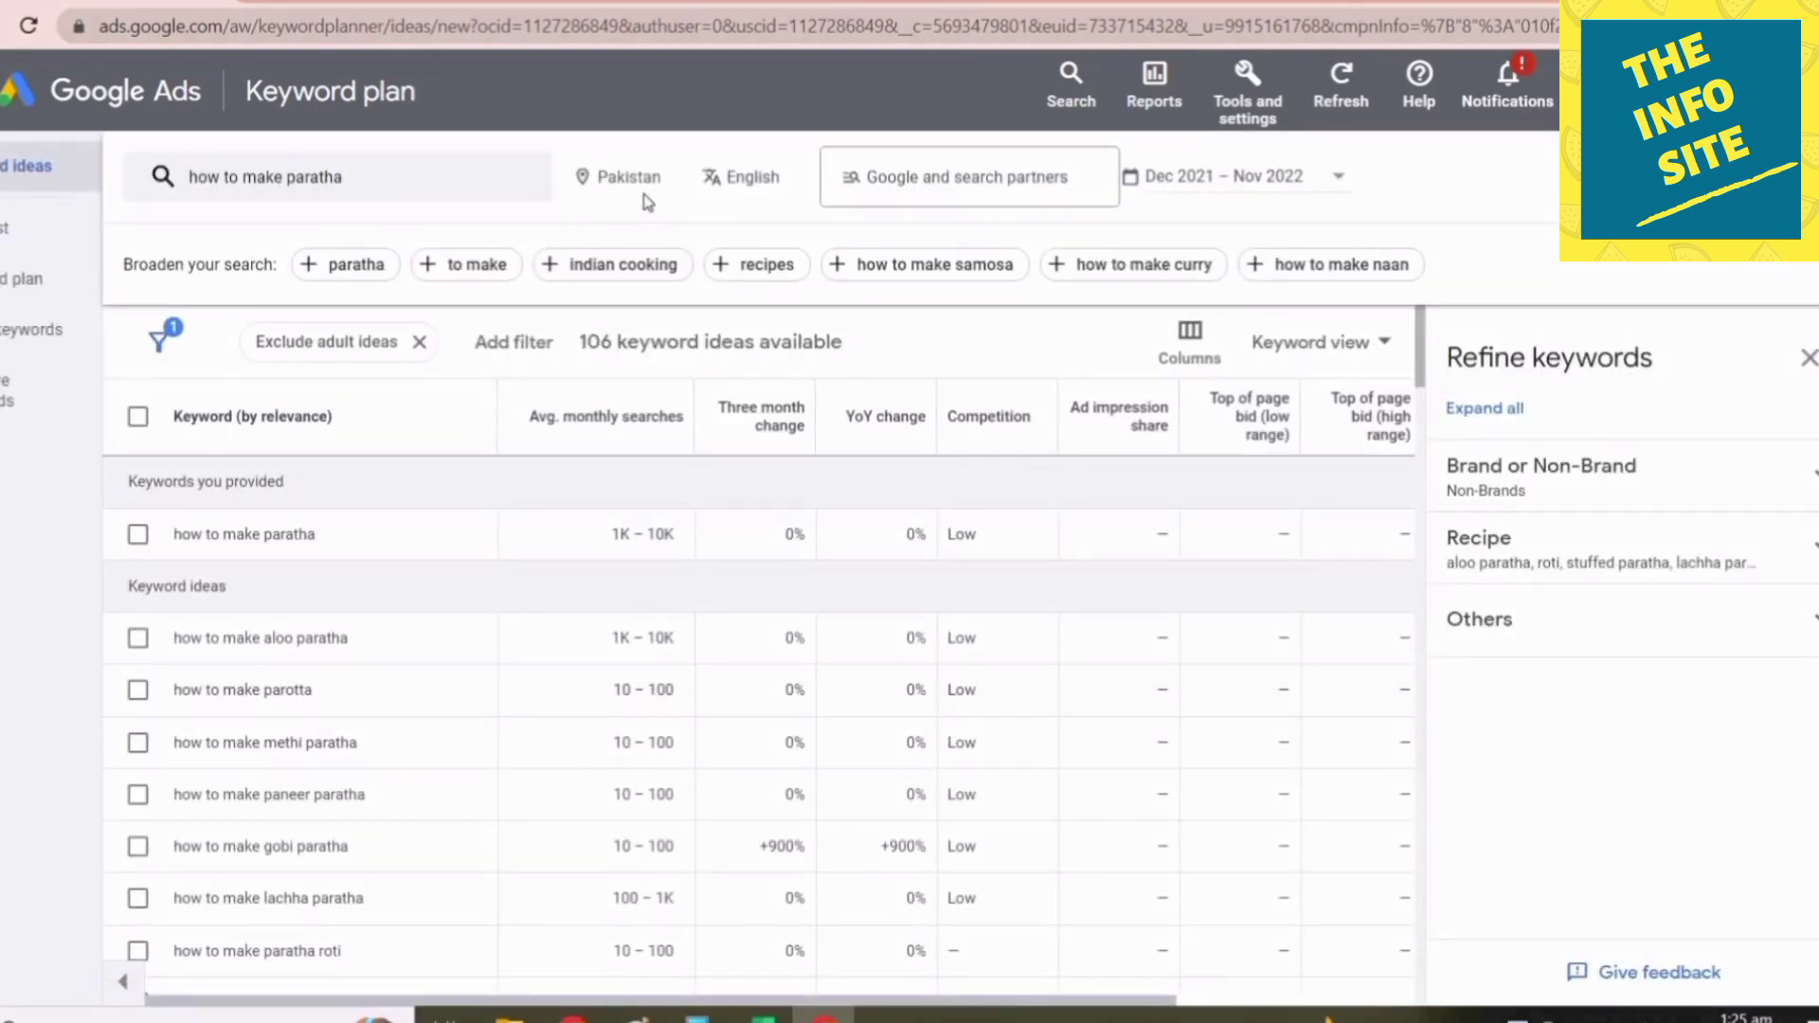
Switch the search network of the keyword ideas to Google and back to Google and search partners
click(892, 207)
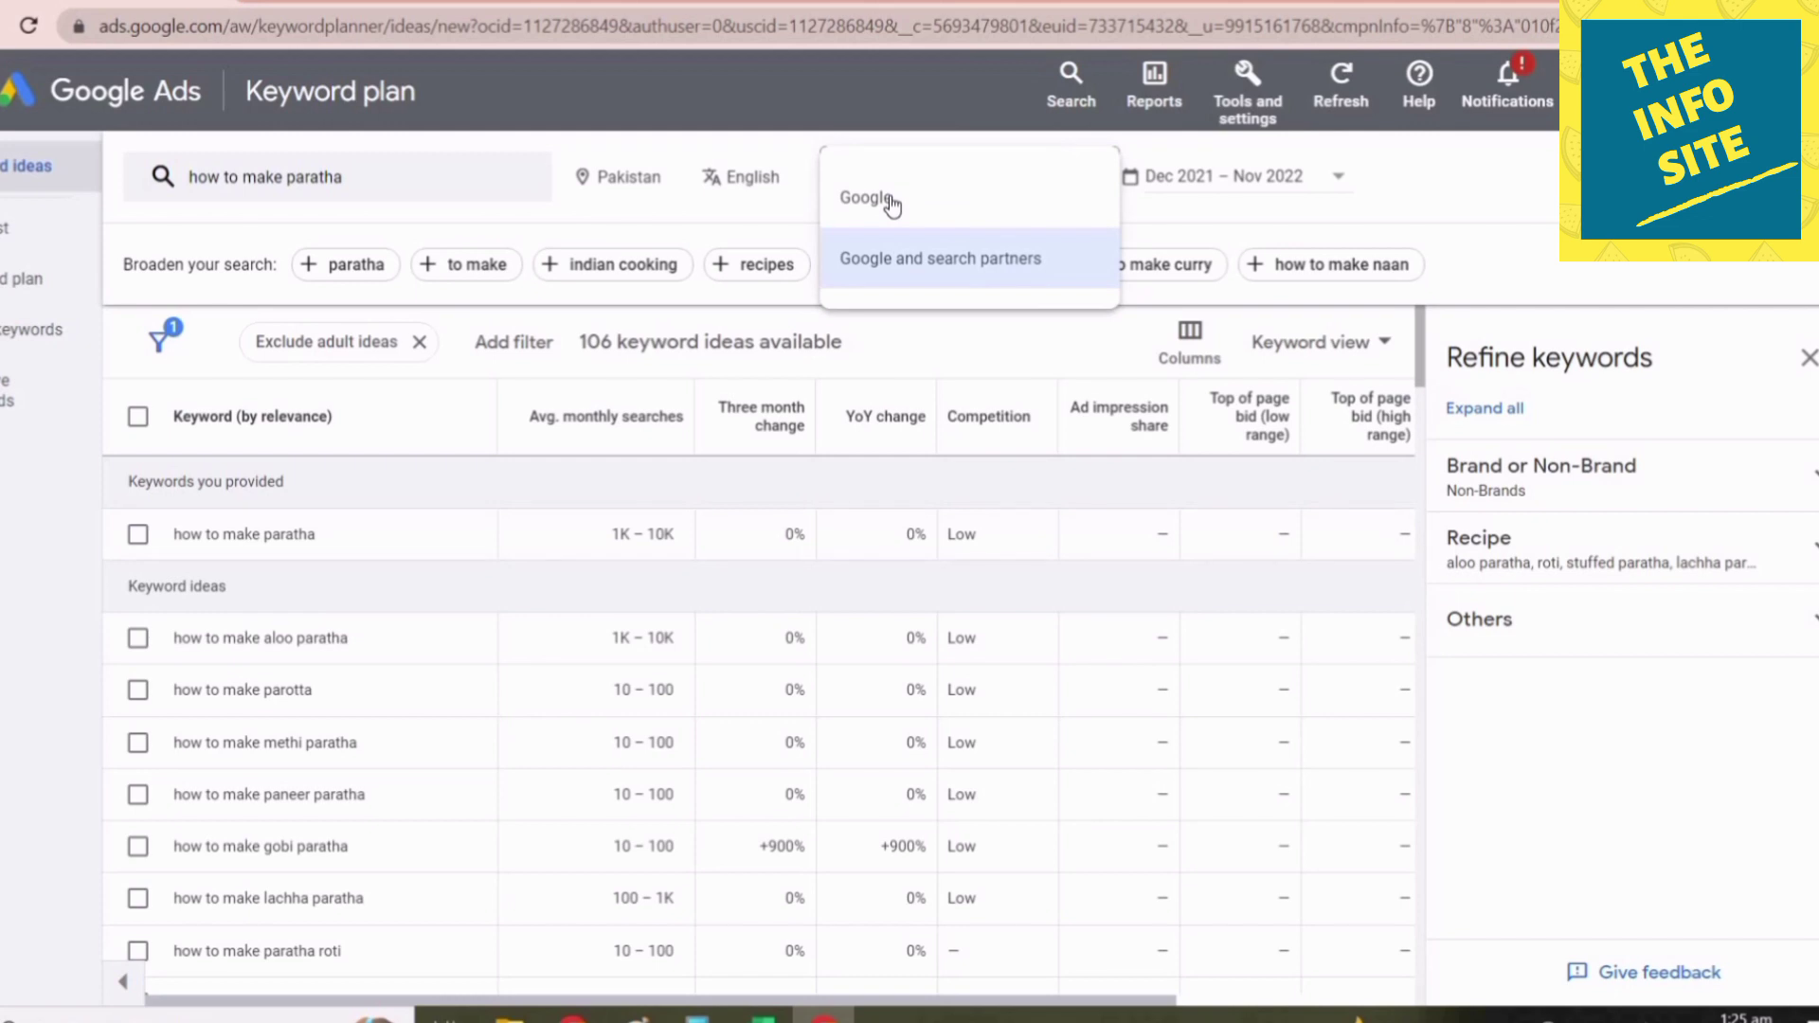
click(891, 202)
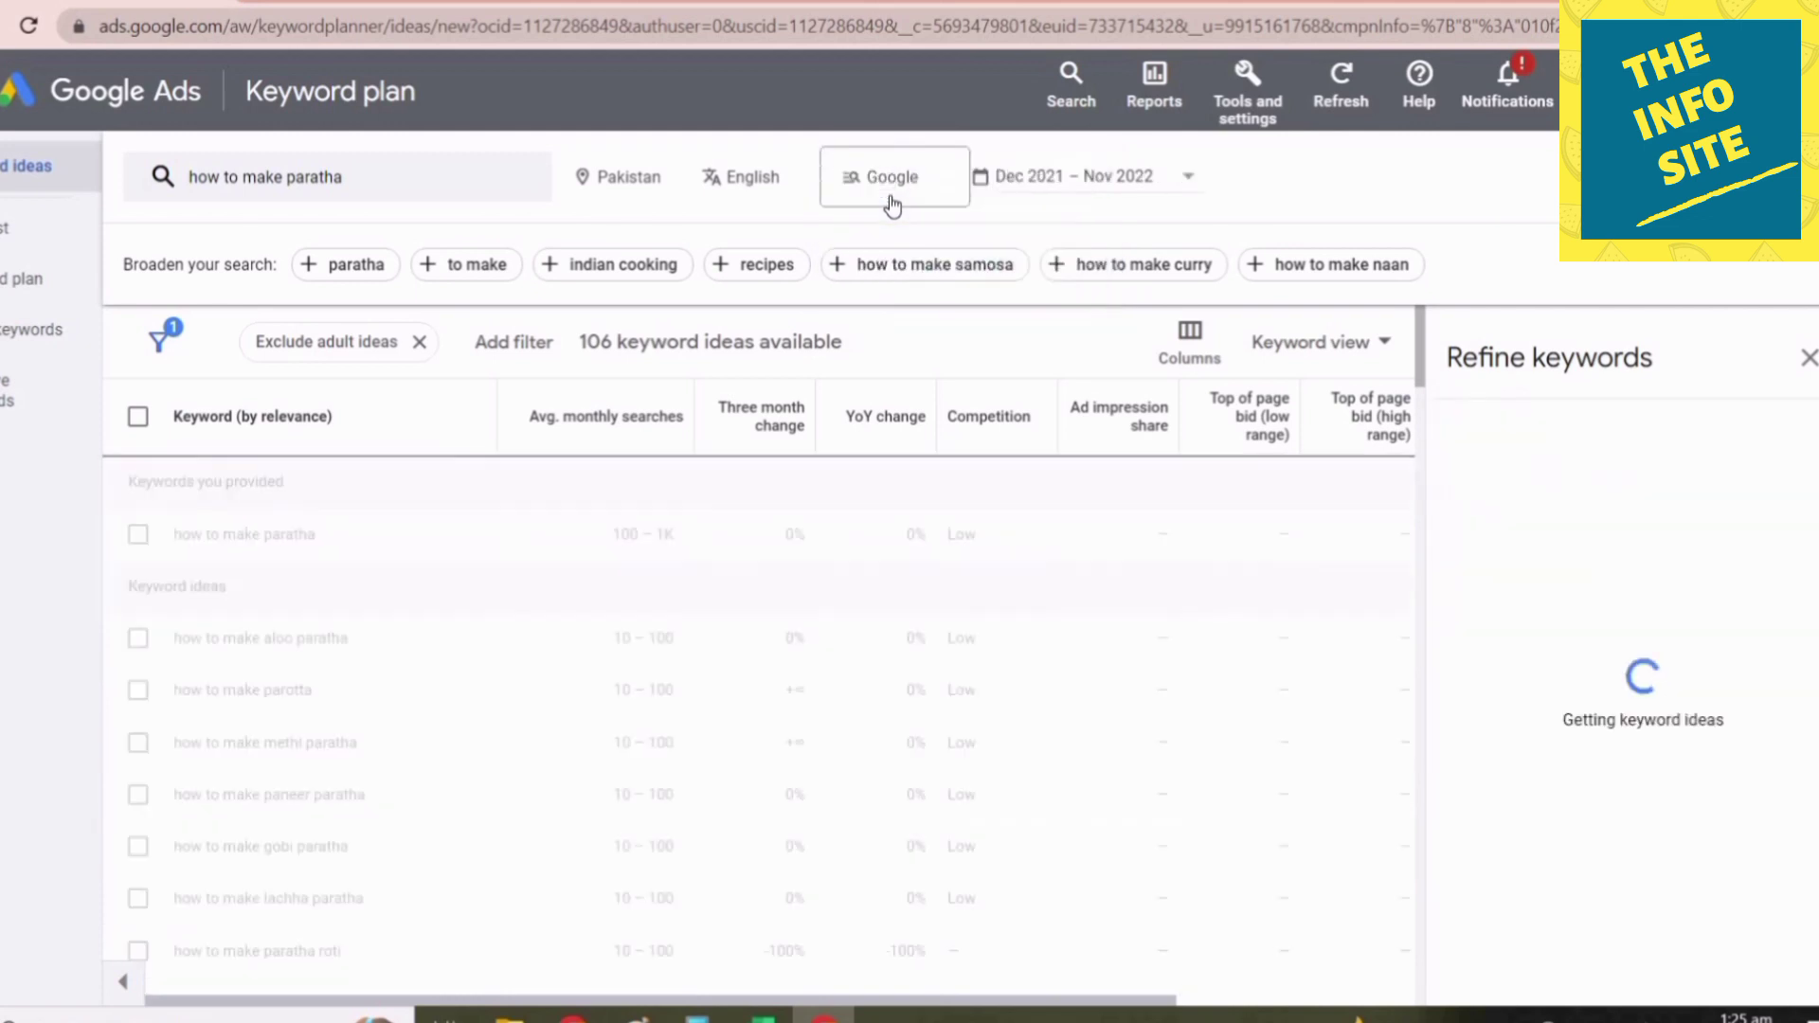
click(915, 206)
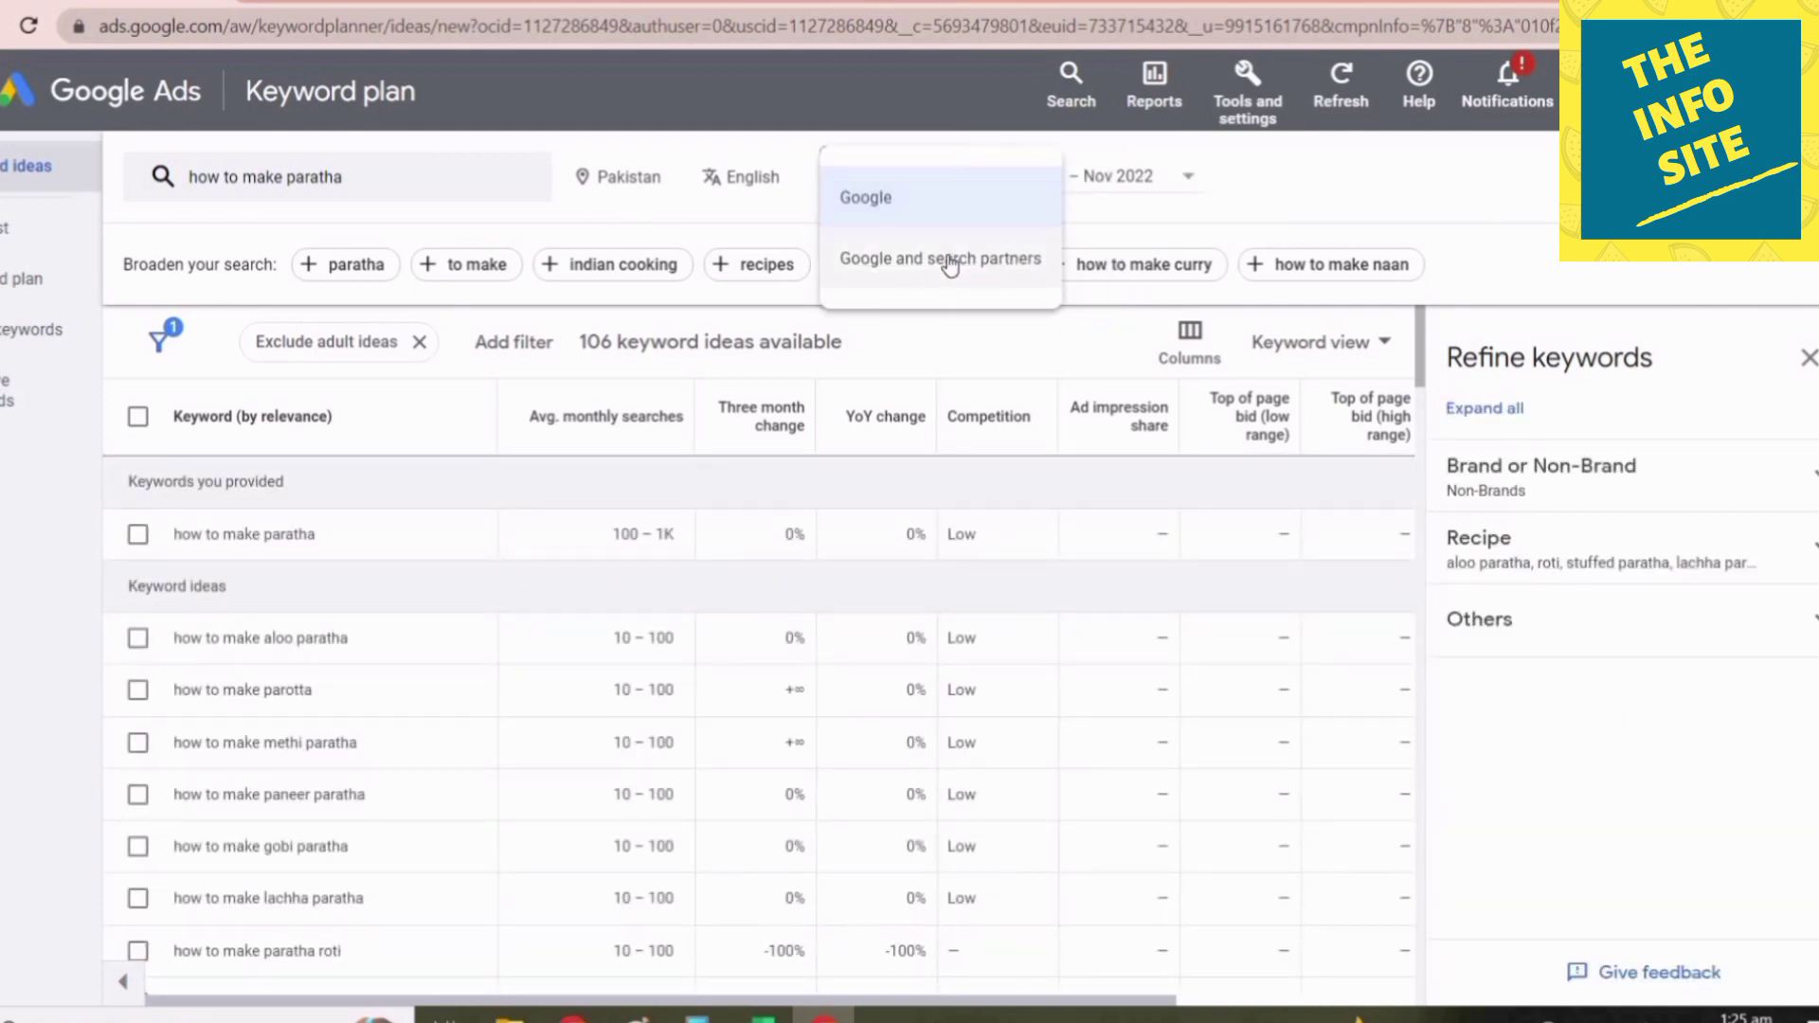
click(948, 262)
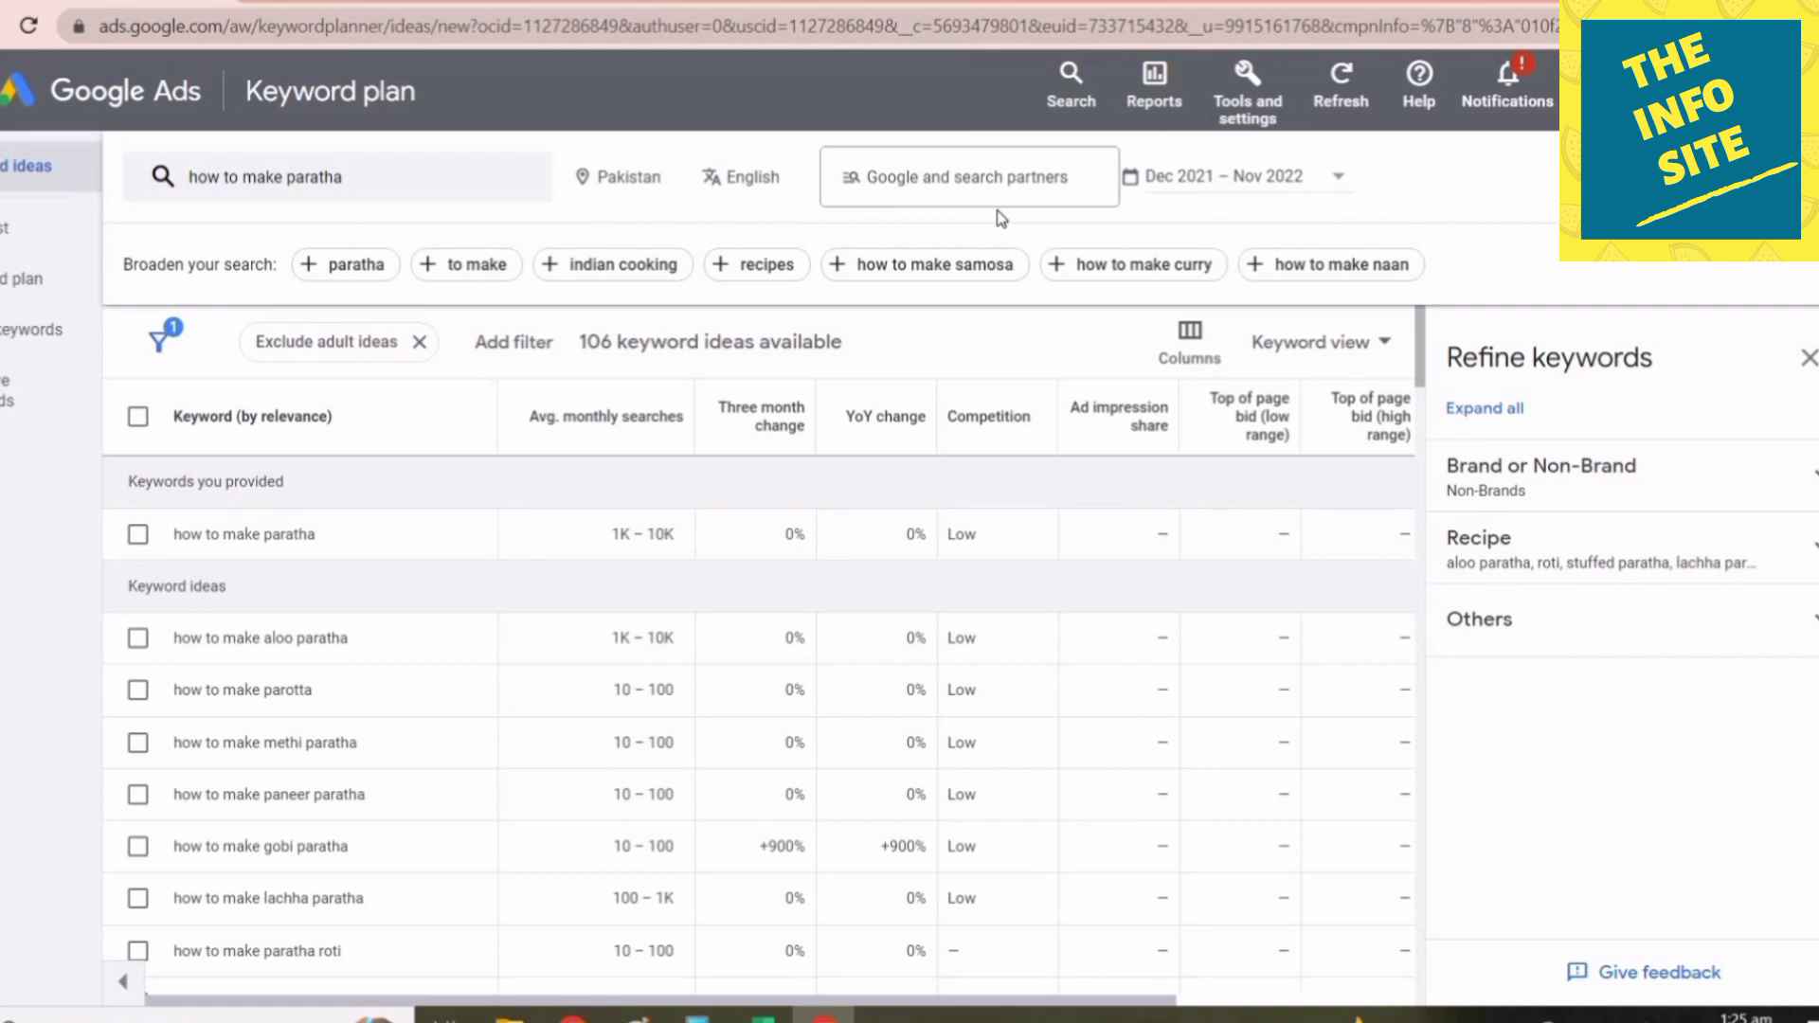
Set the date range of the keyword ideas to Last 12 months
click(1172, 182)
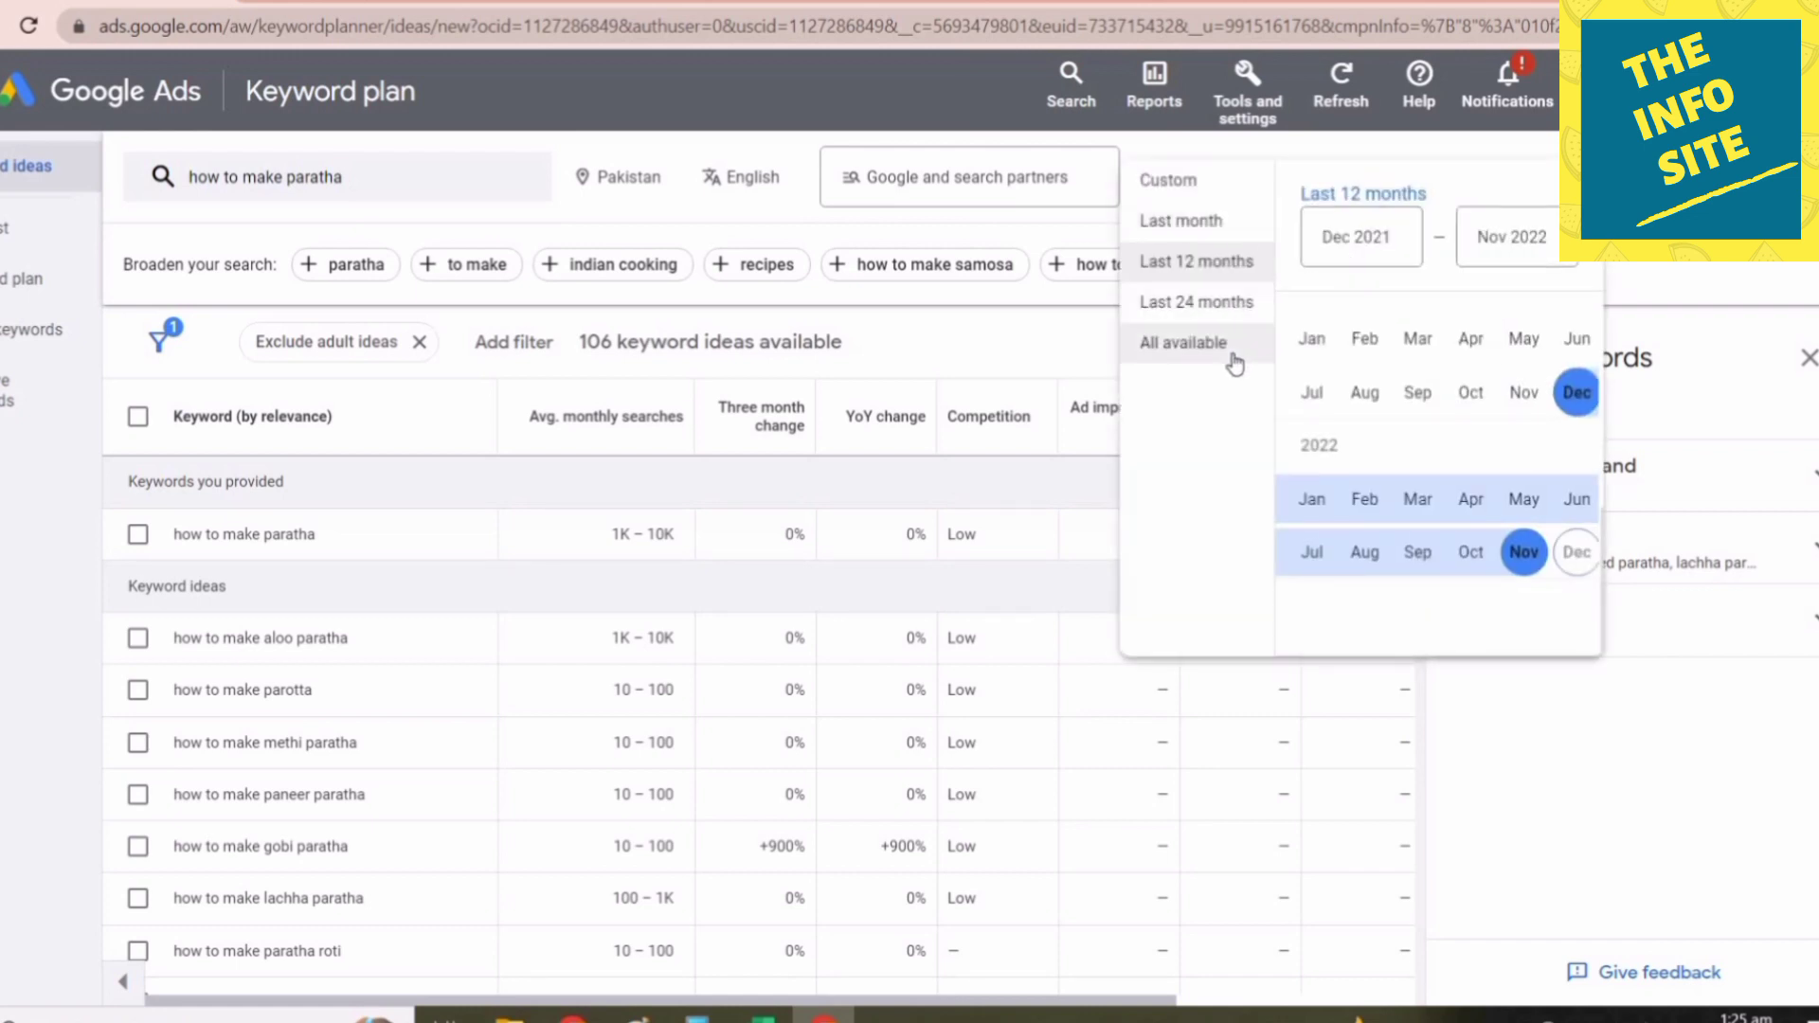
click(1220, 264)
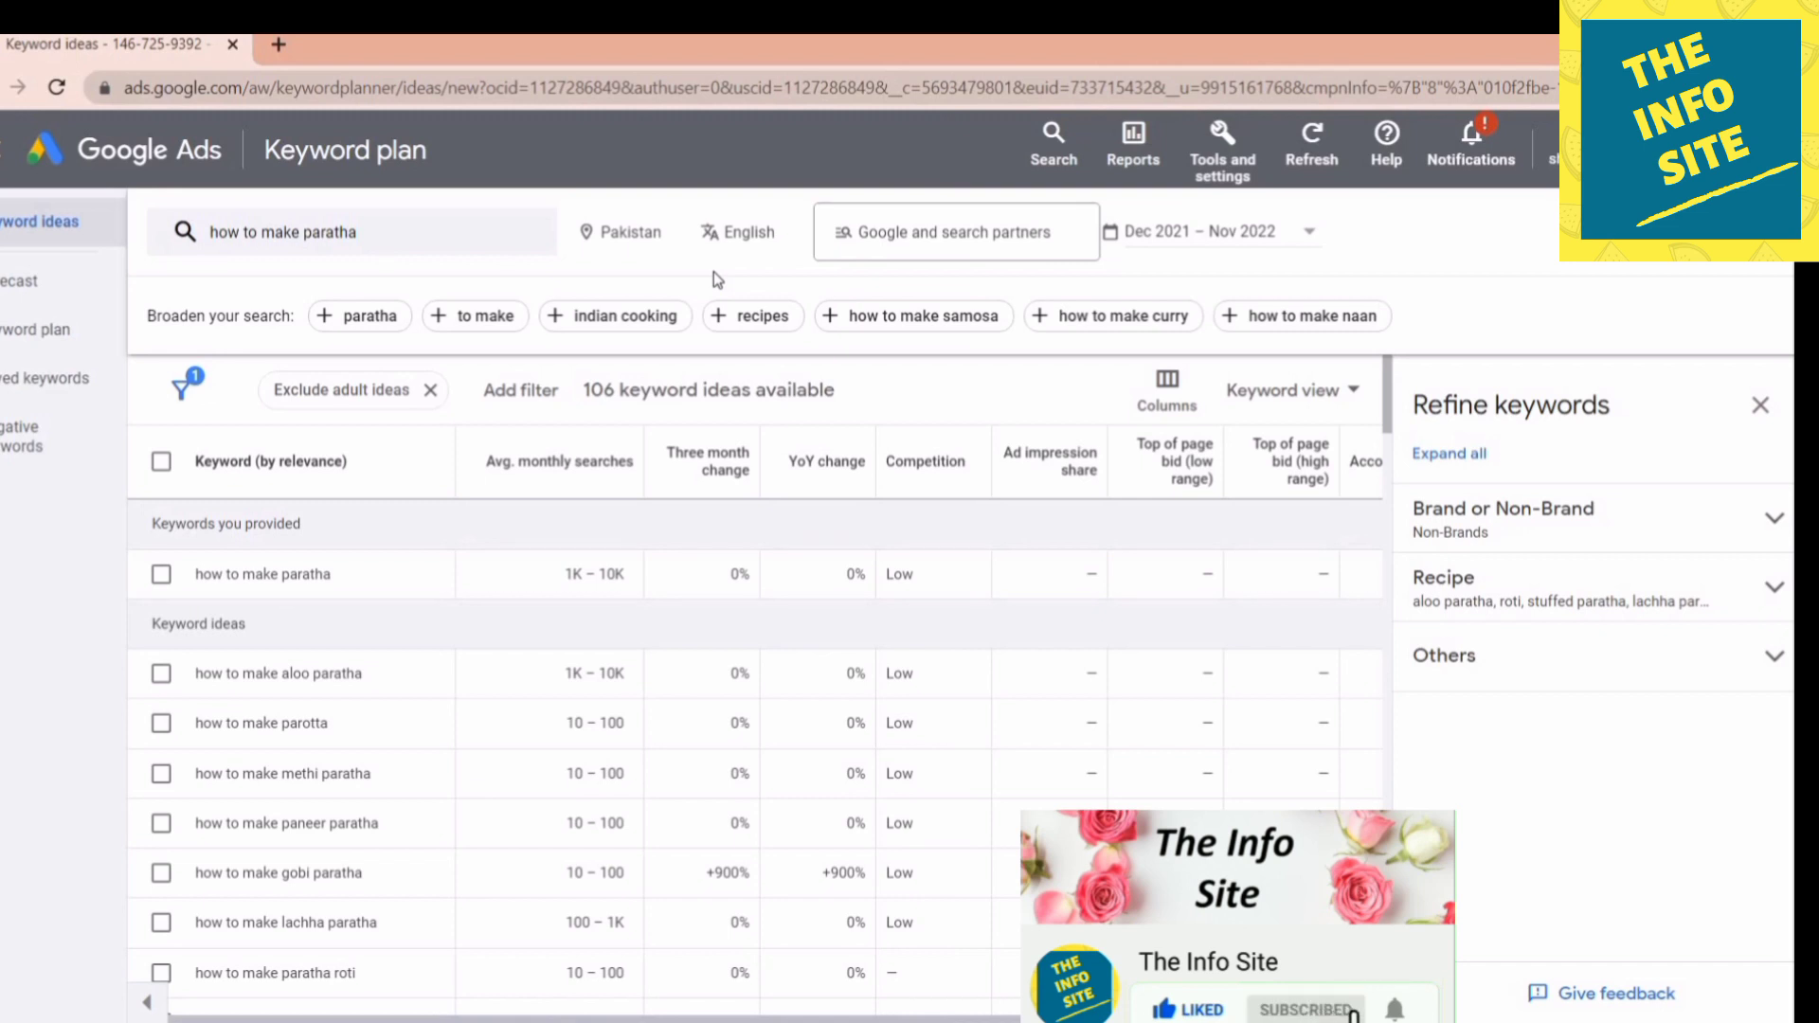
Try adding India to the targeted locations alongside Pakistan, remove it again and cancel the location change
click(602, 248)
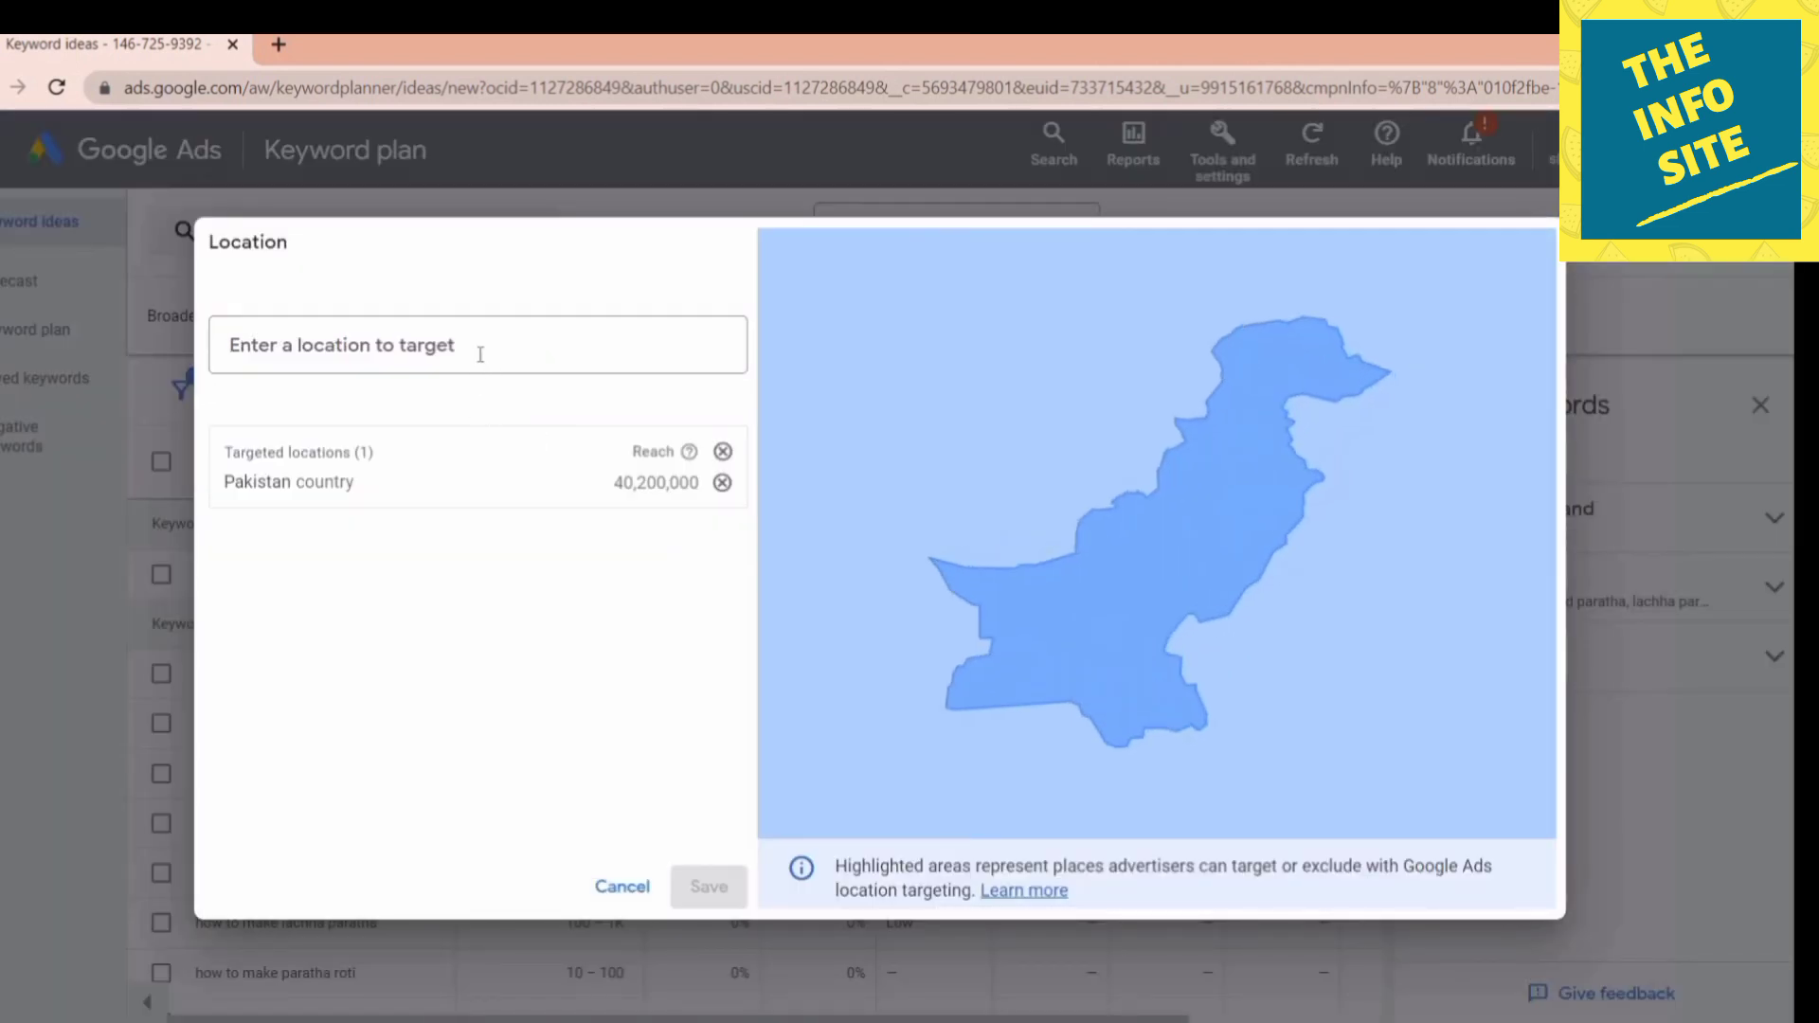
click(480, 351)
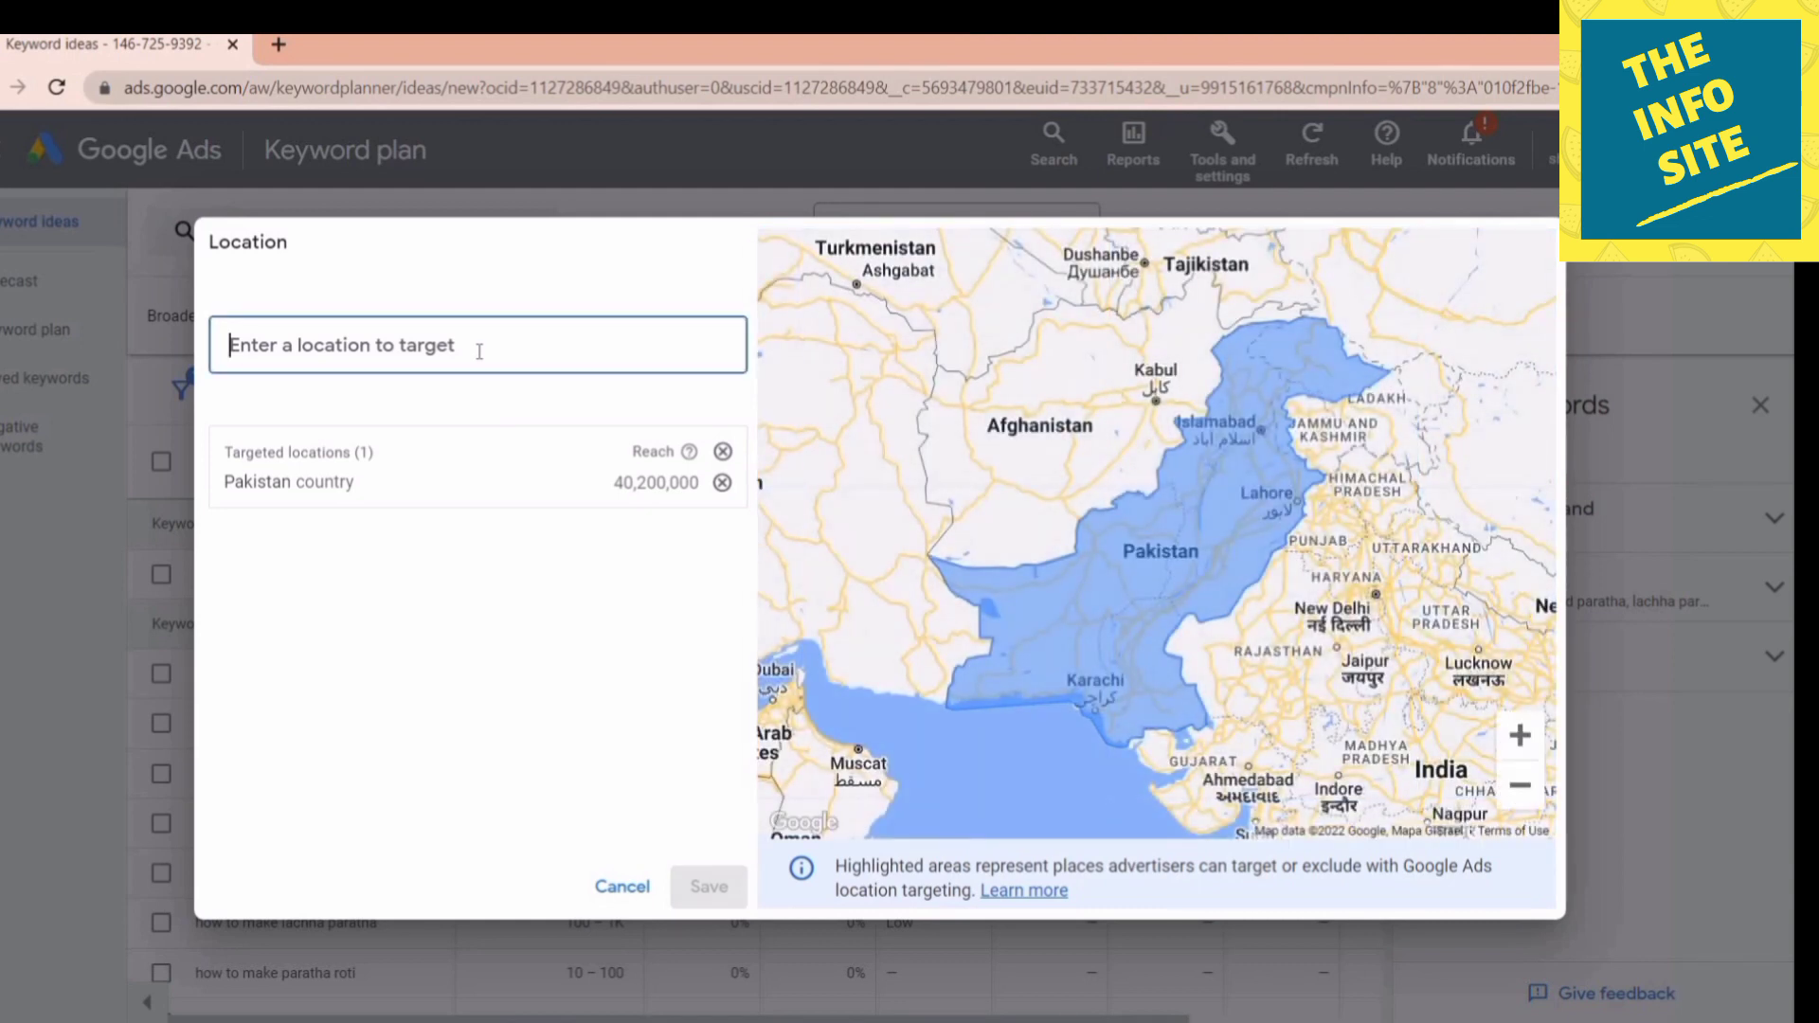
text(i)
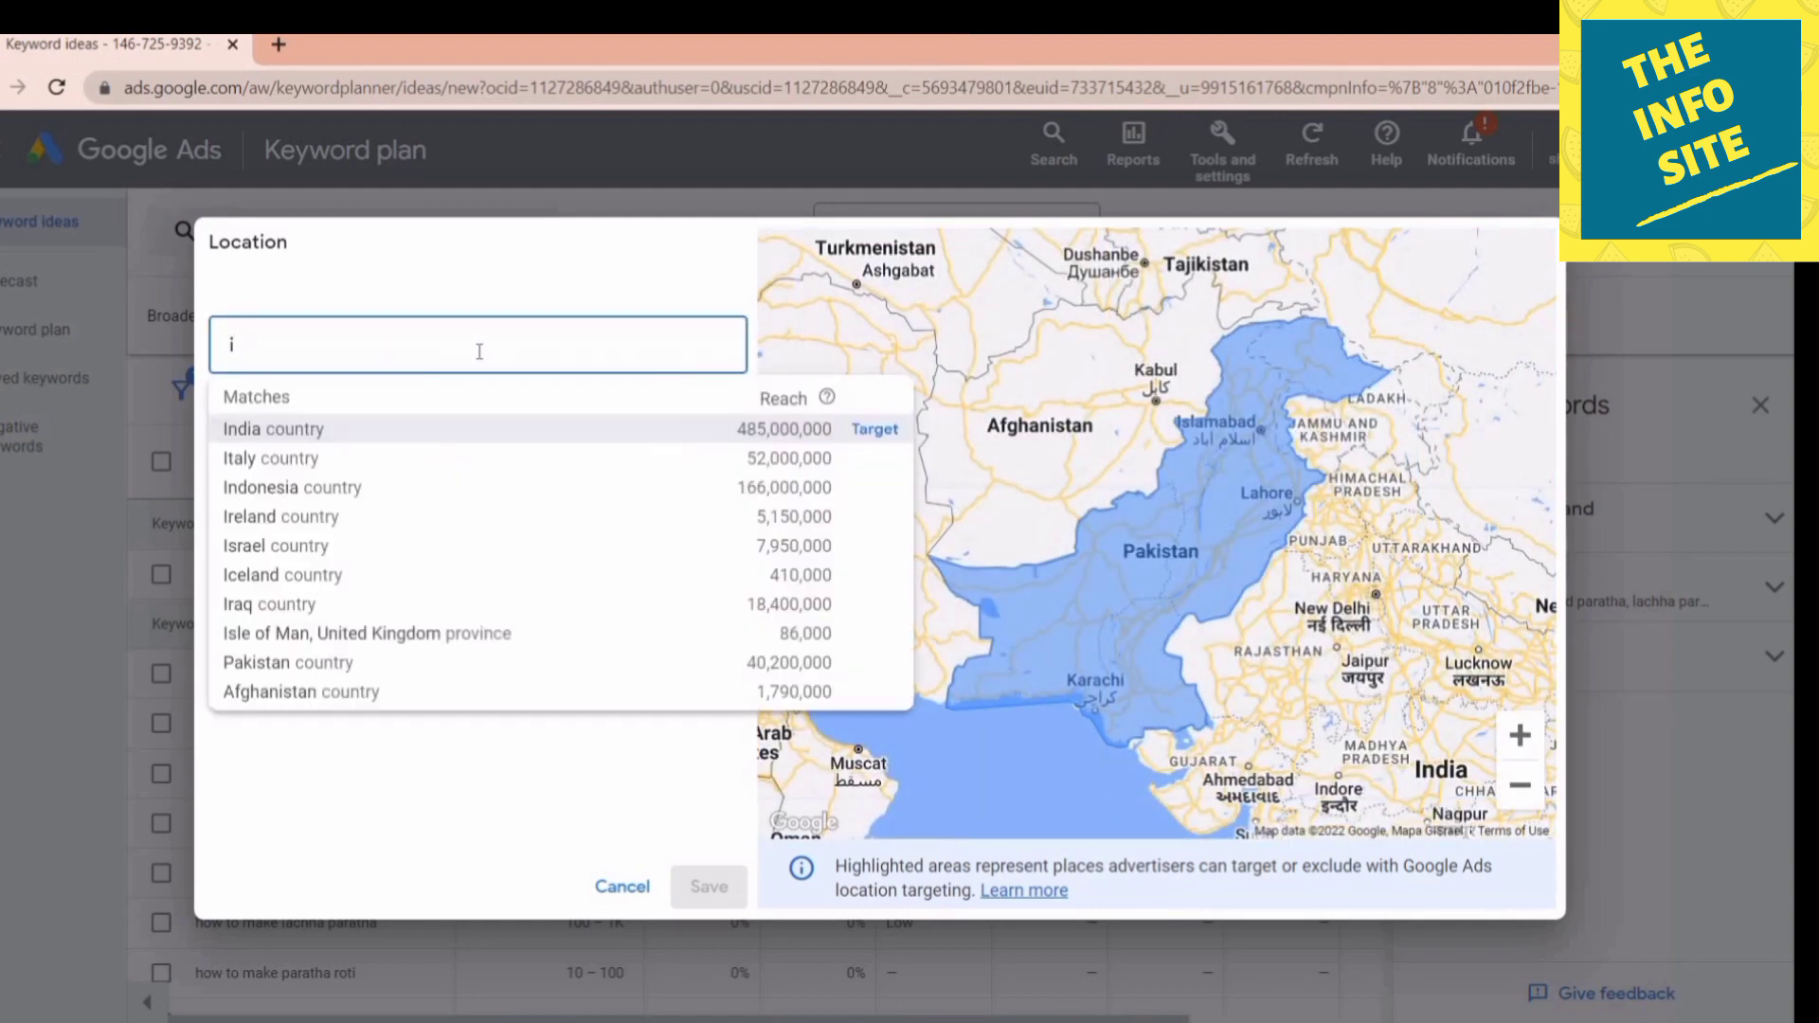
text(ndia)
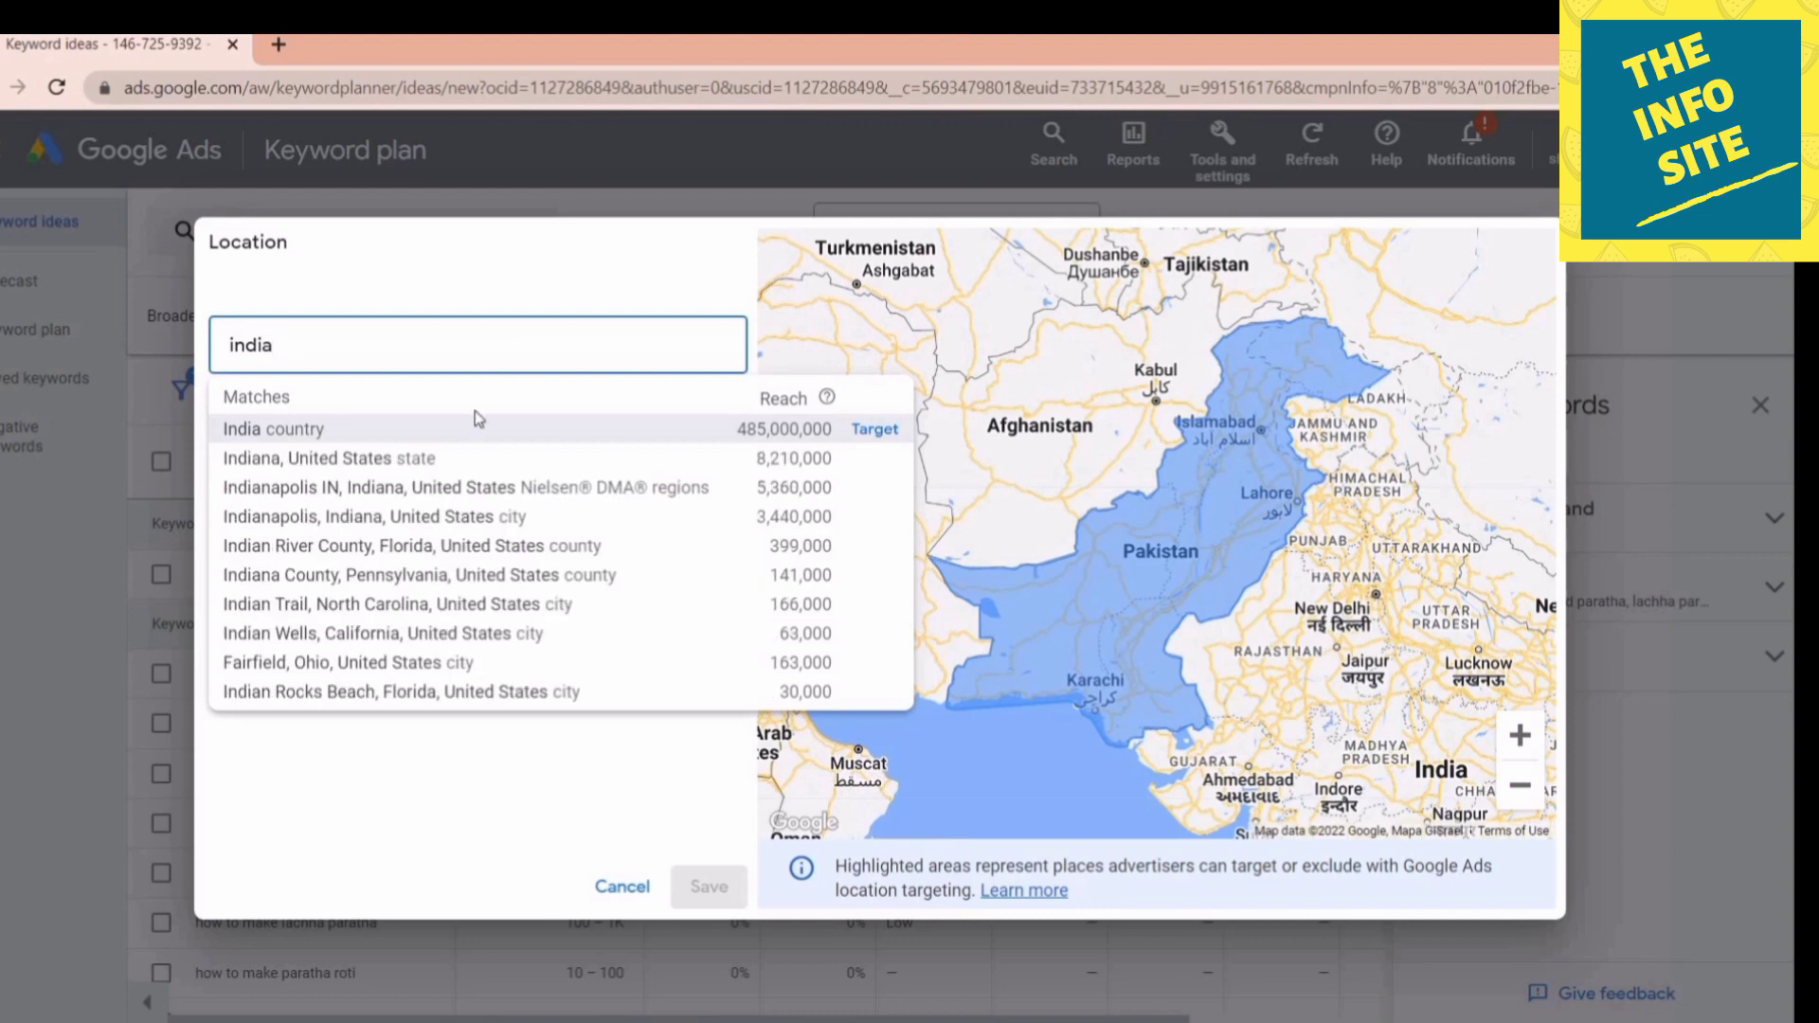
key(Return)
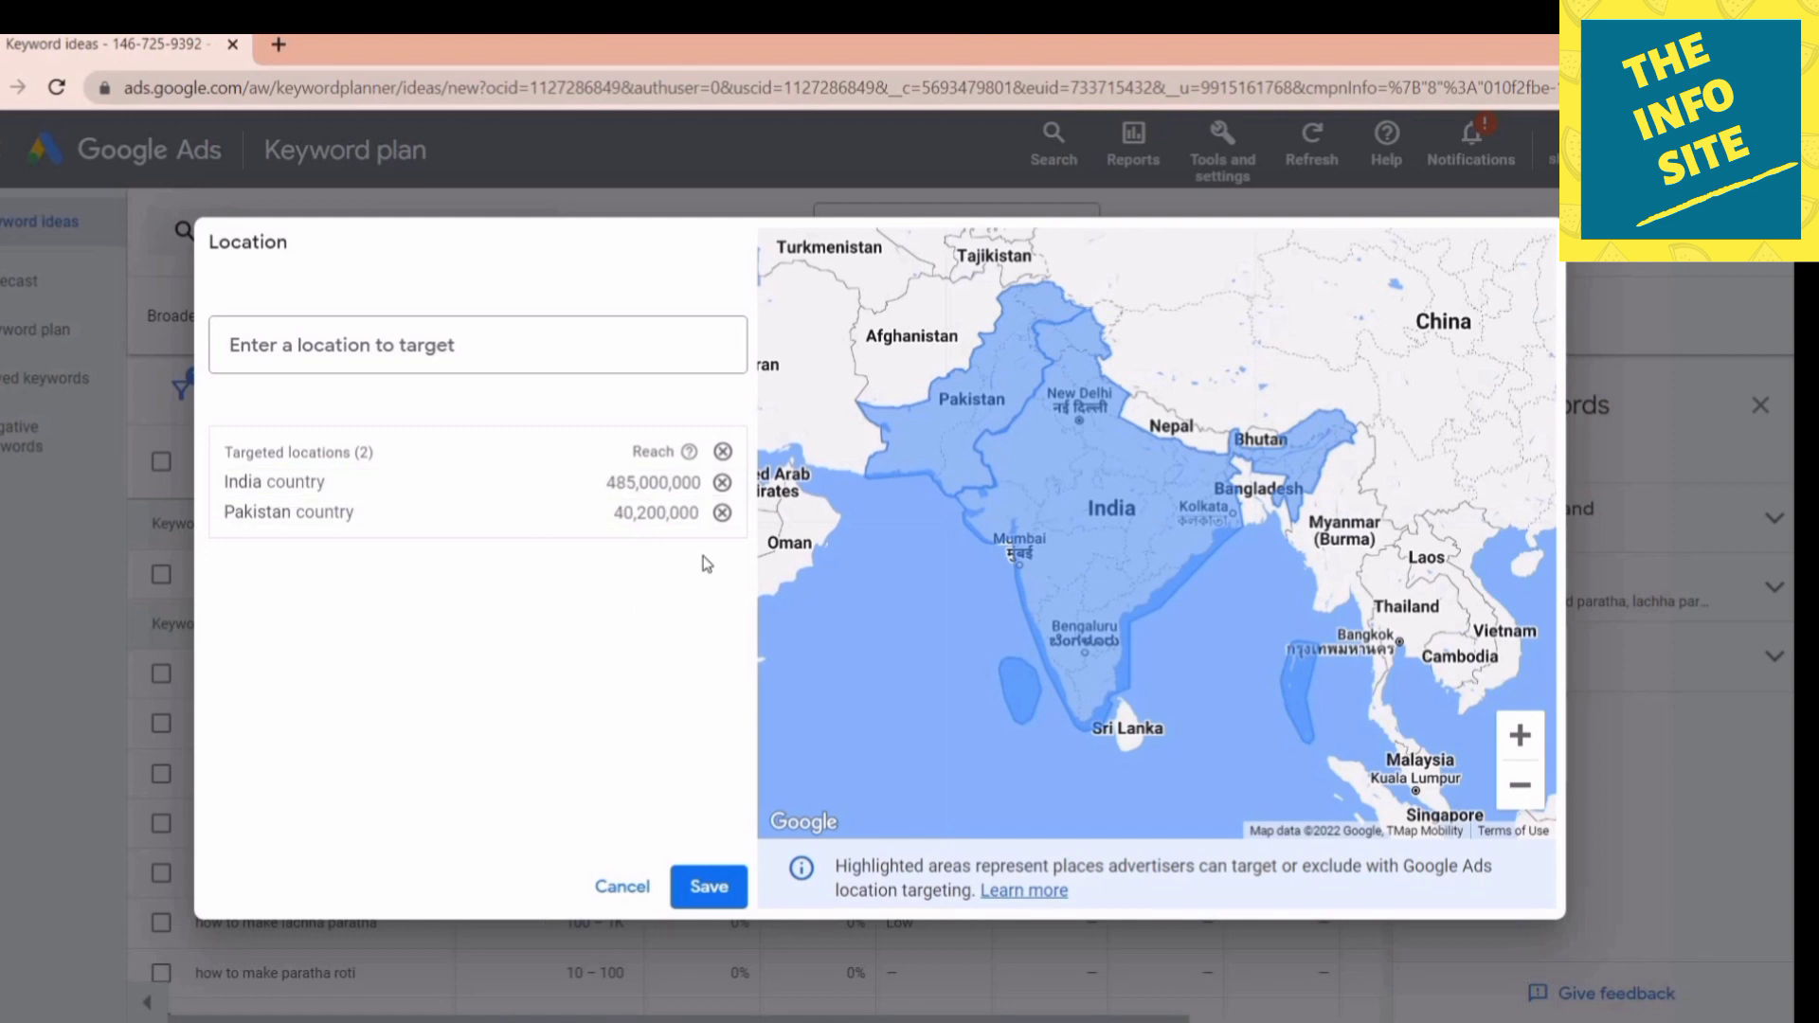
click(722, 482)
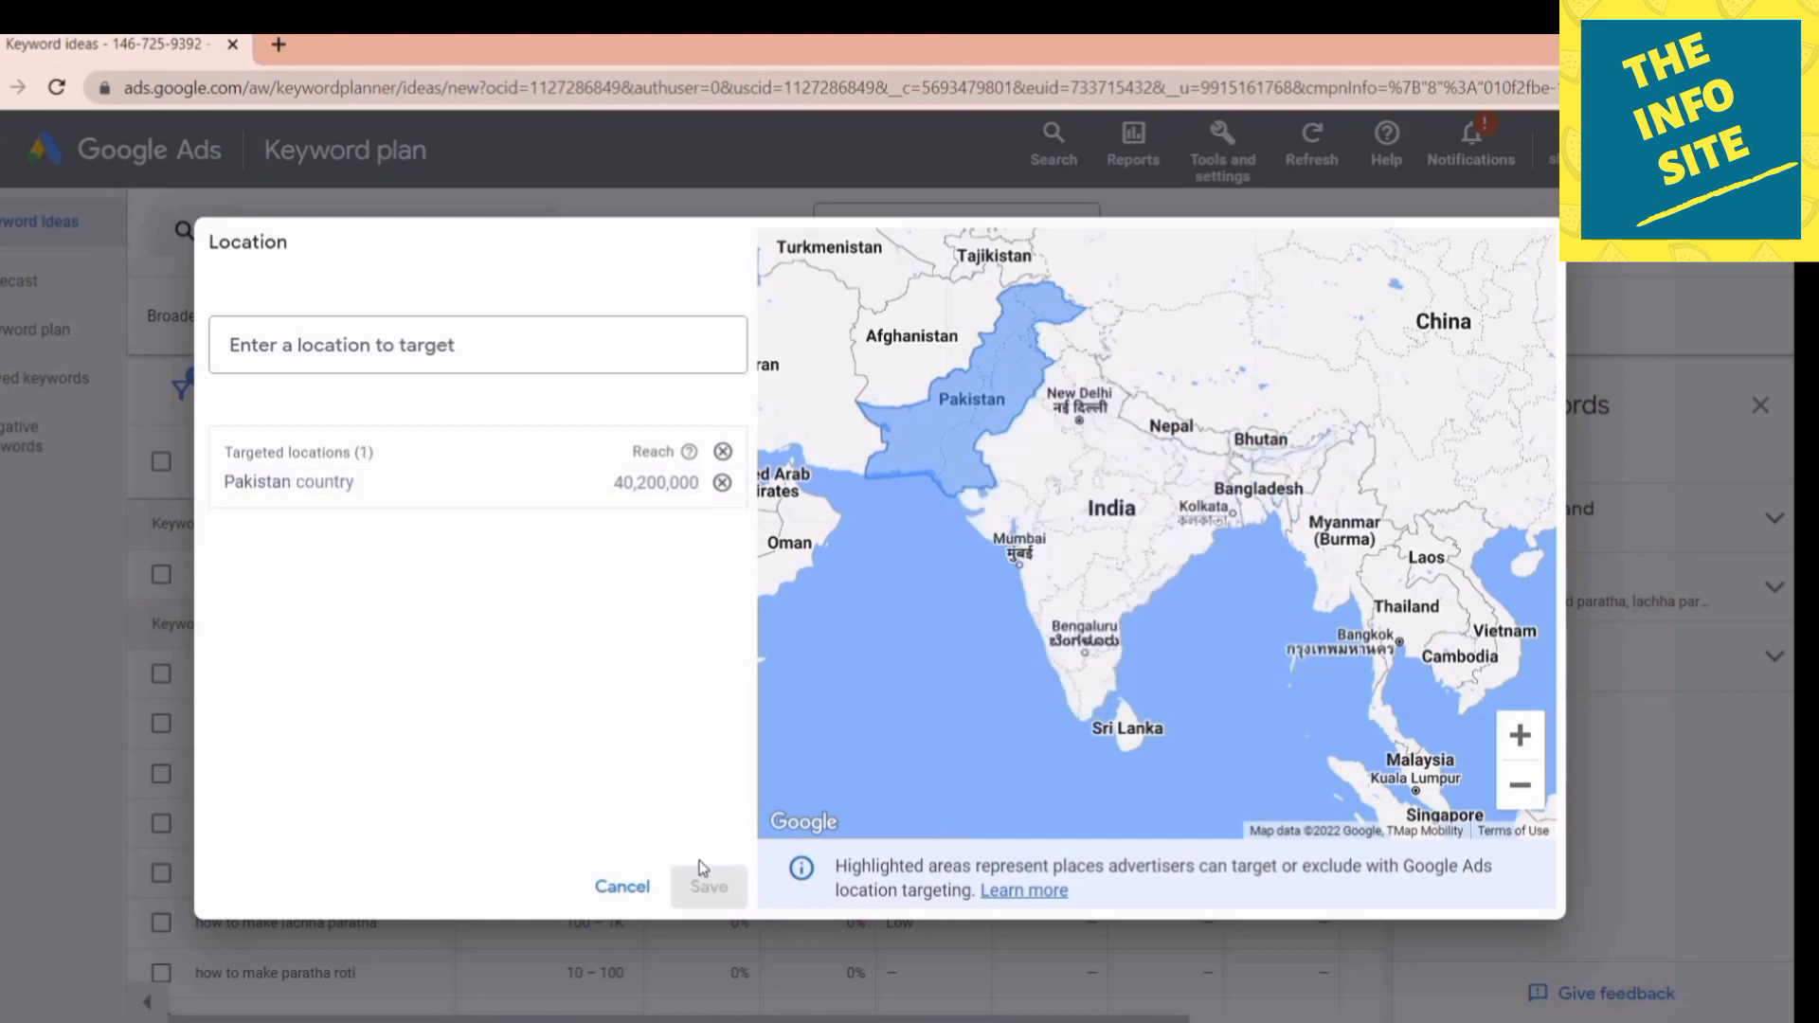
click(621, 888)
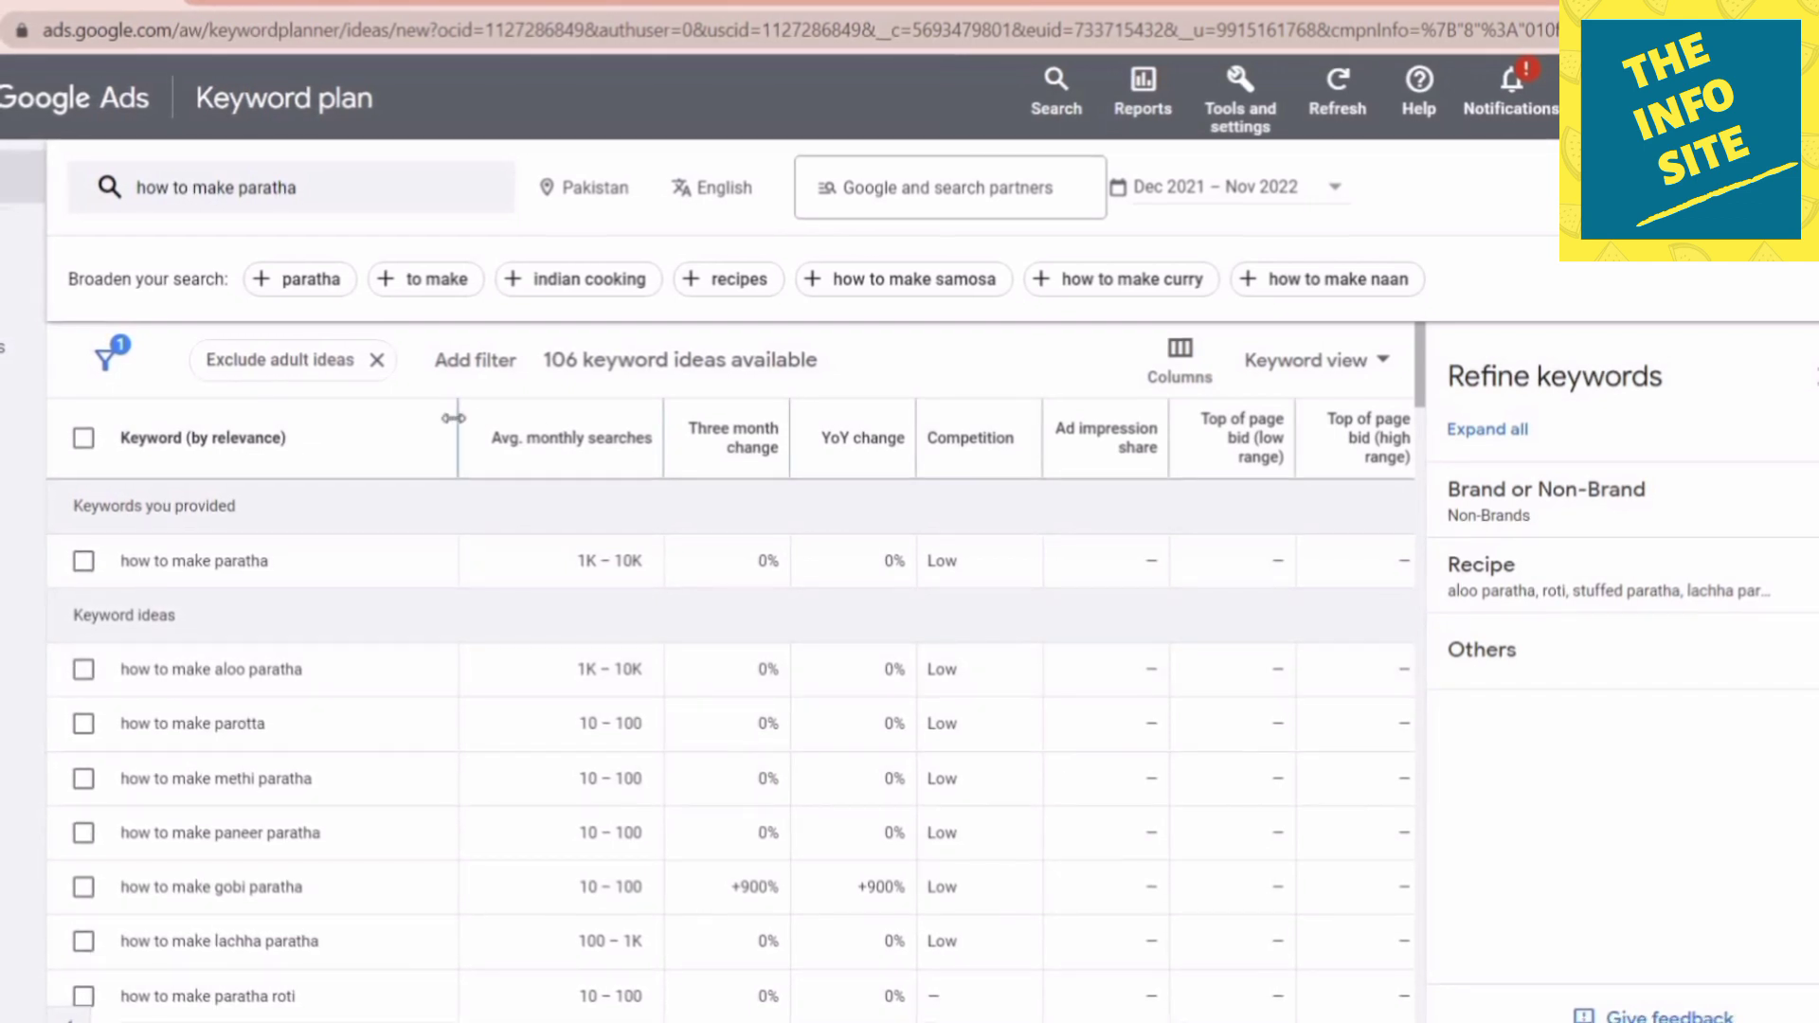
Narrow the keyword column and sort the paratha keyword ideas by average monthly searches, highest first
drag(446, 411, 404, 411)
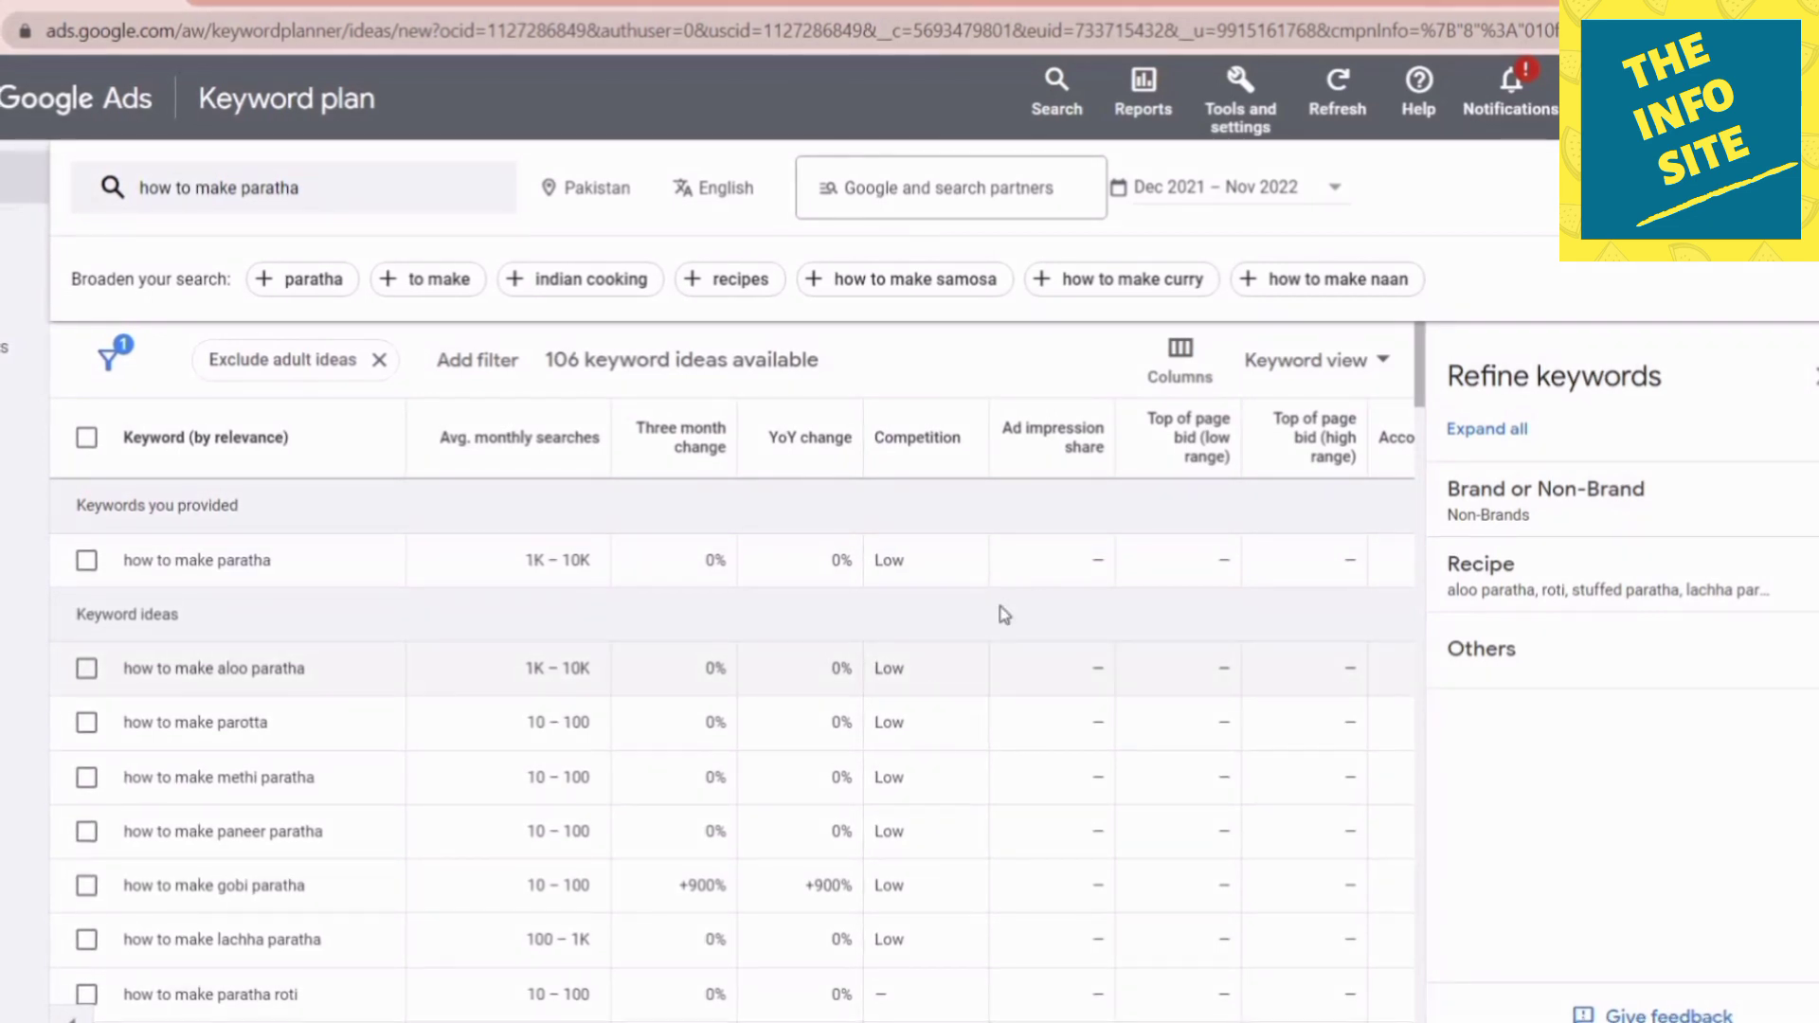
mouse_move(1171, 470)
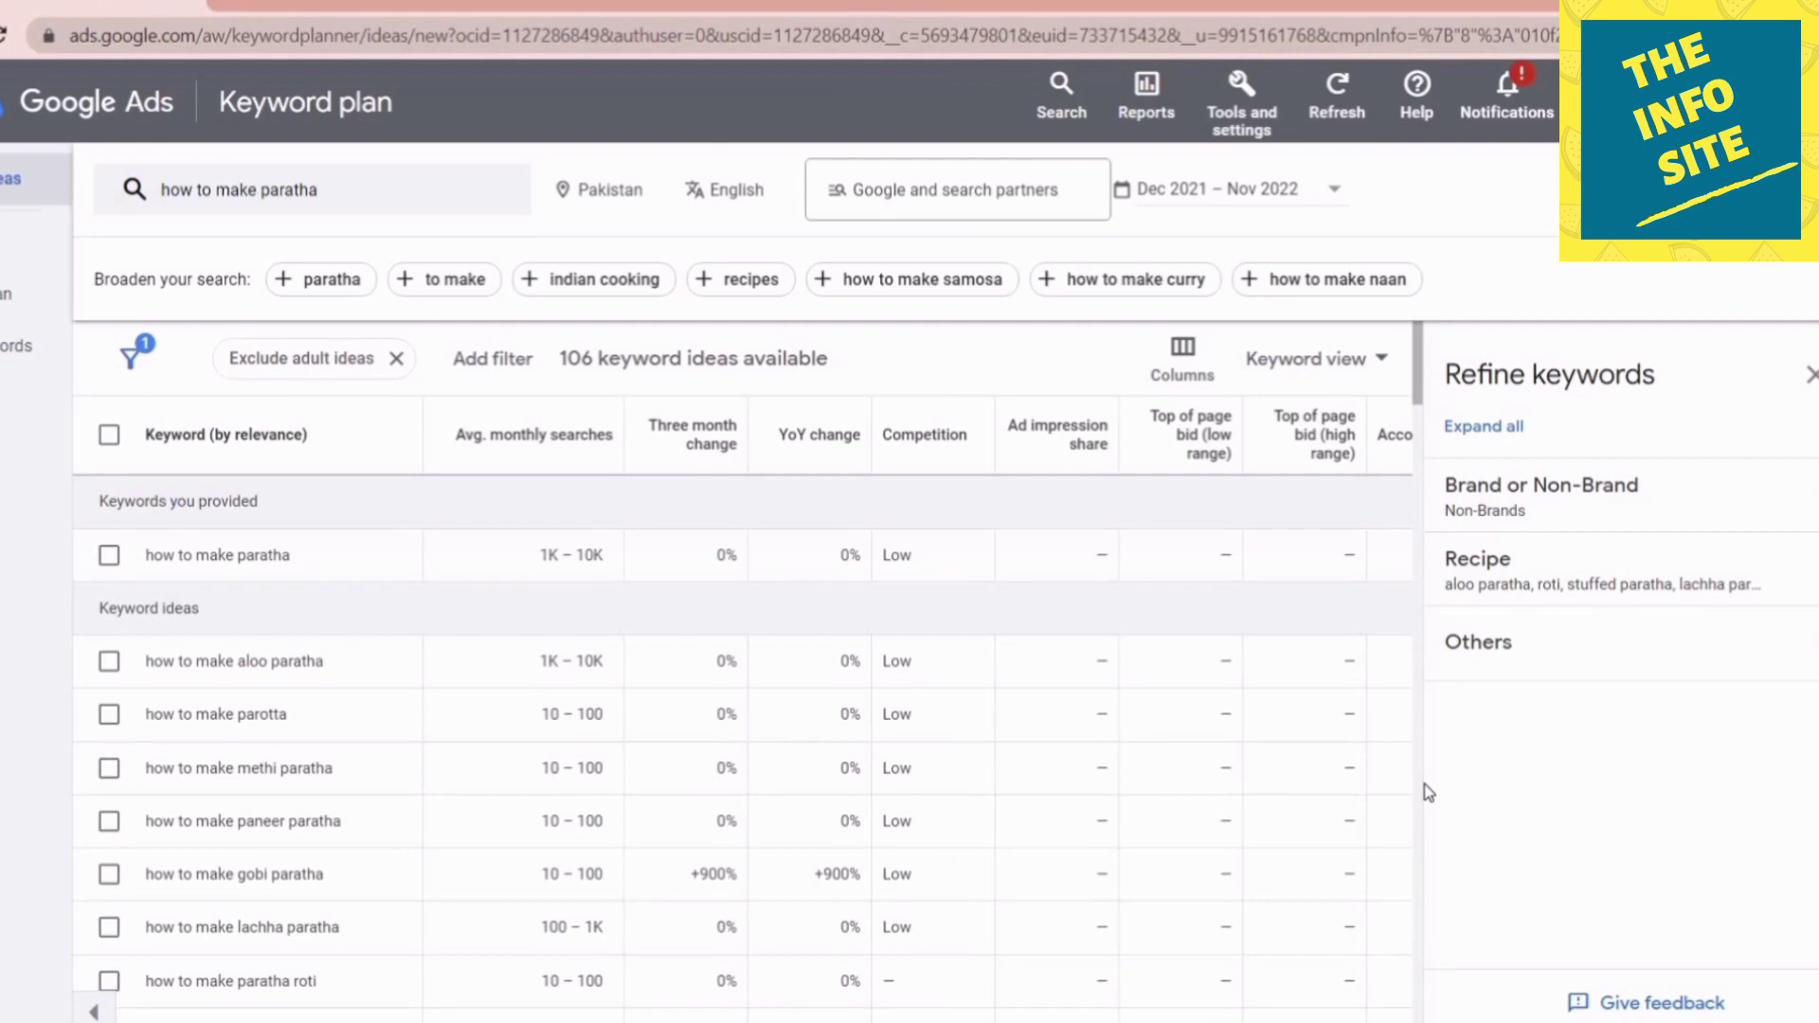
click(537, 438)
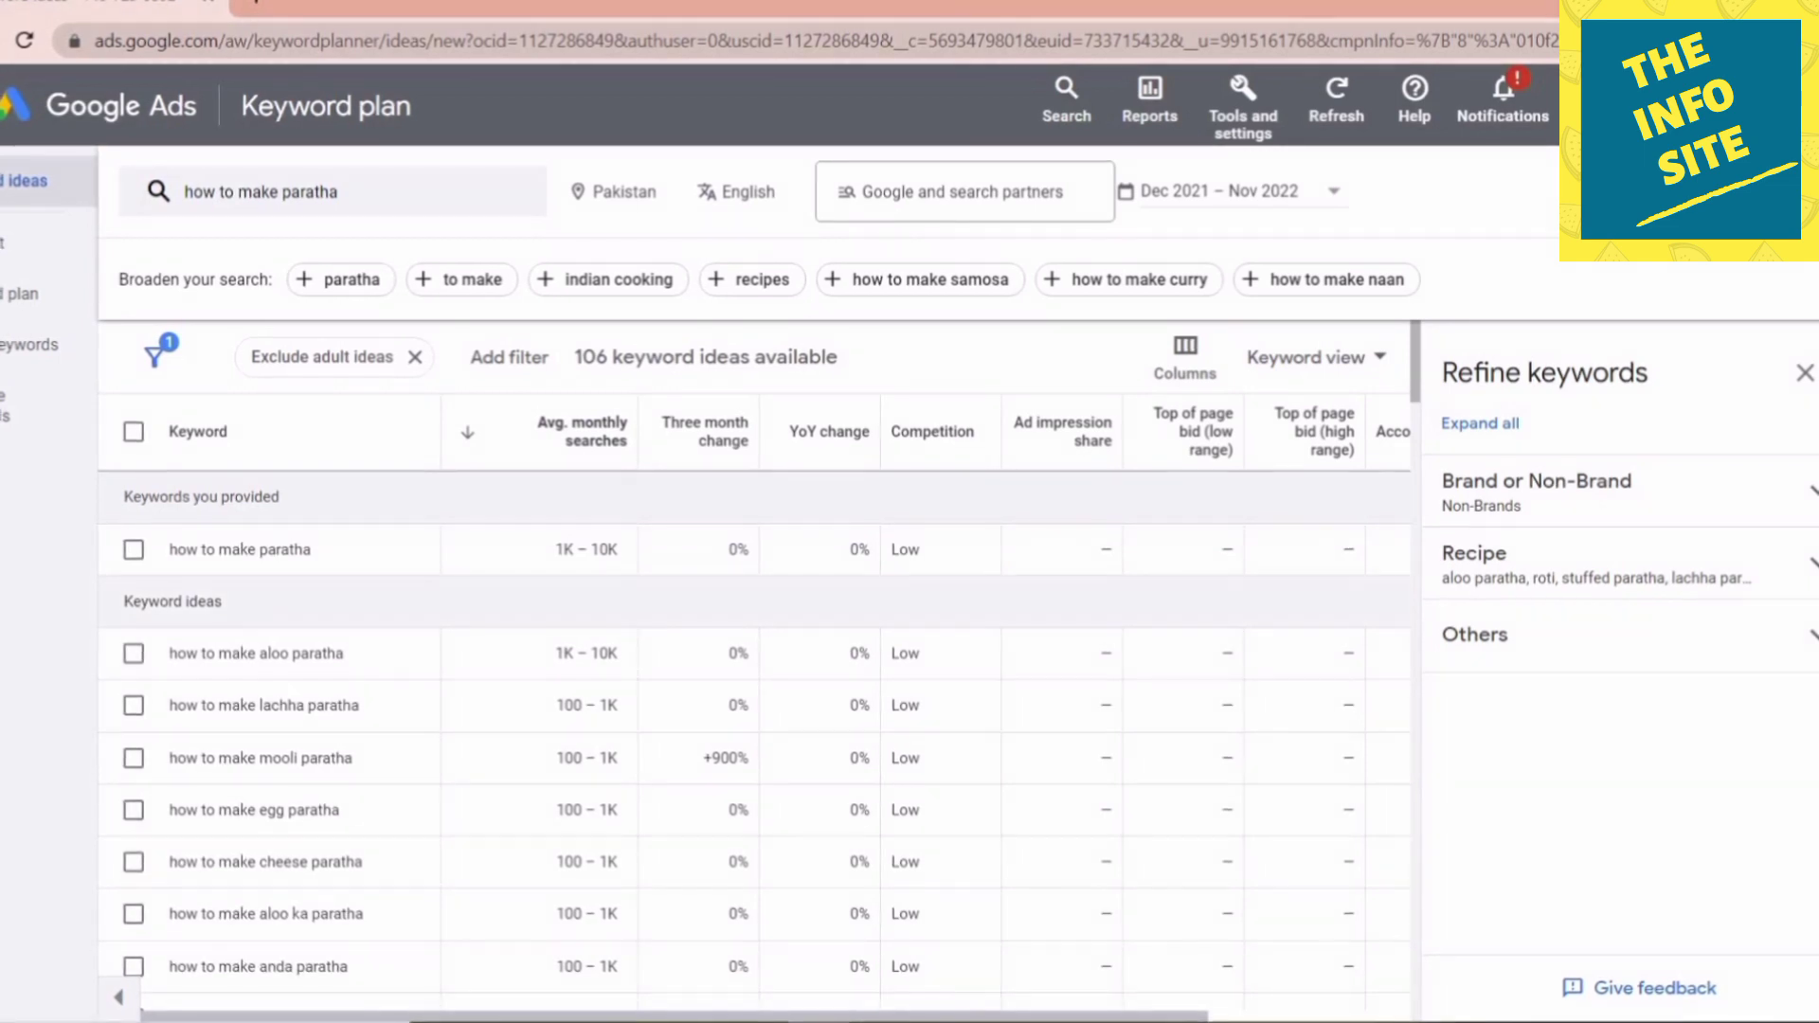
Get keyword ideas for "lahore zoo" and sort them by average monthly searches, highest first
key(alt+Left)
click(500, 378)
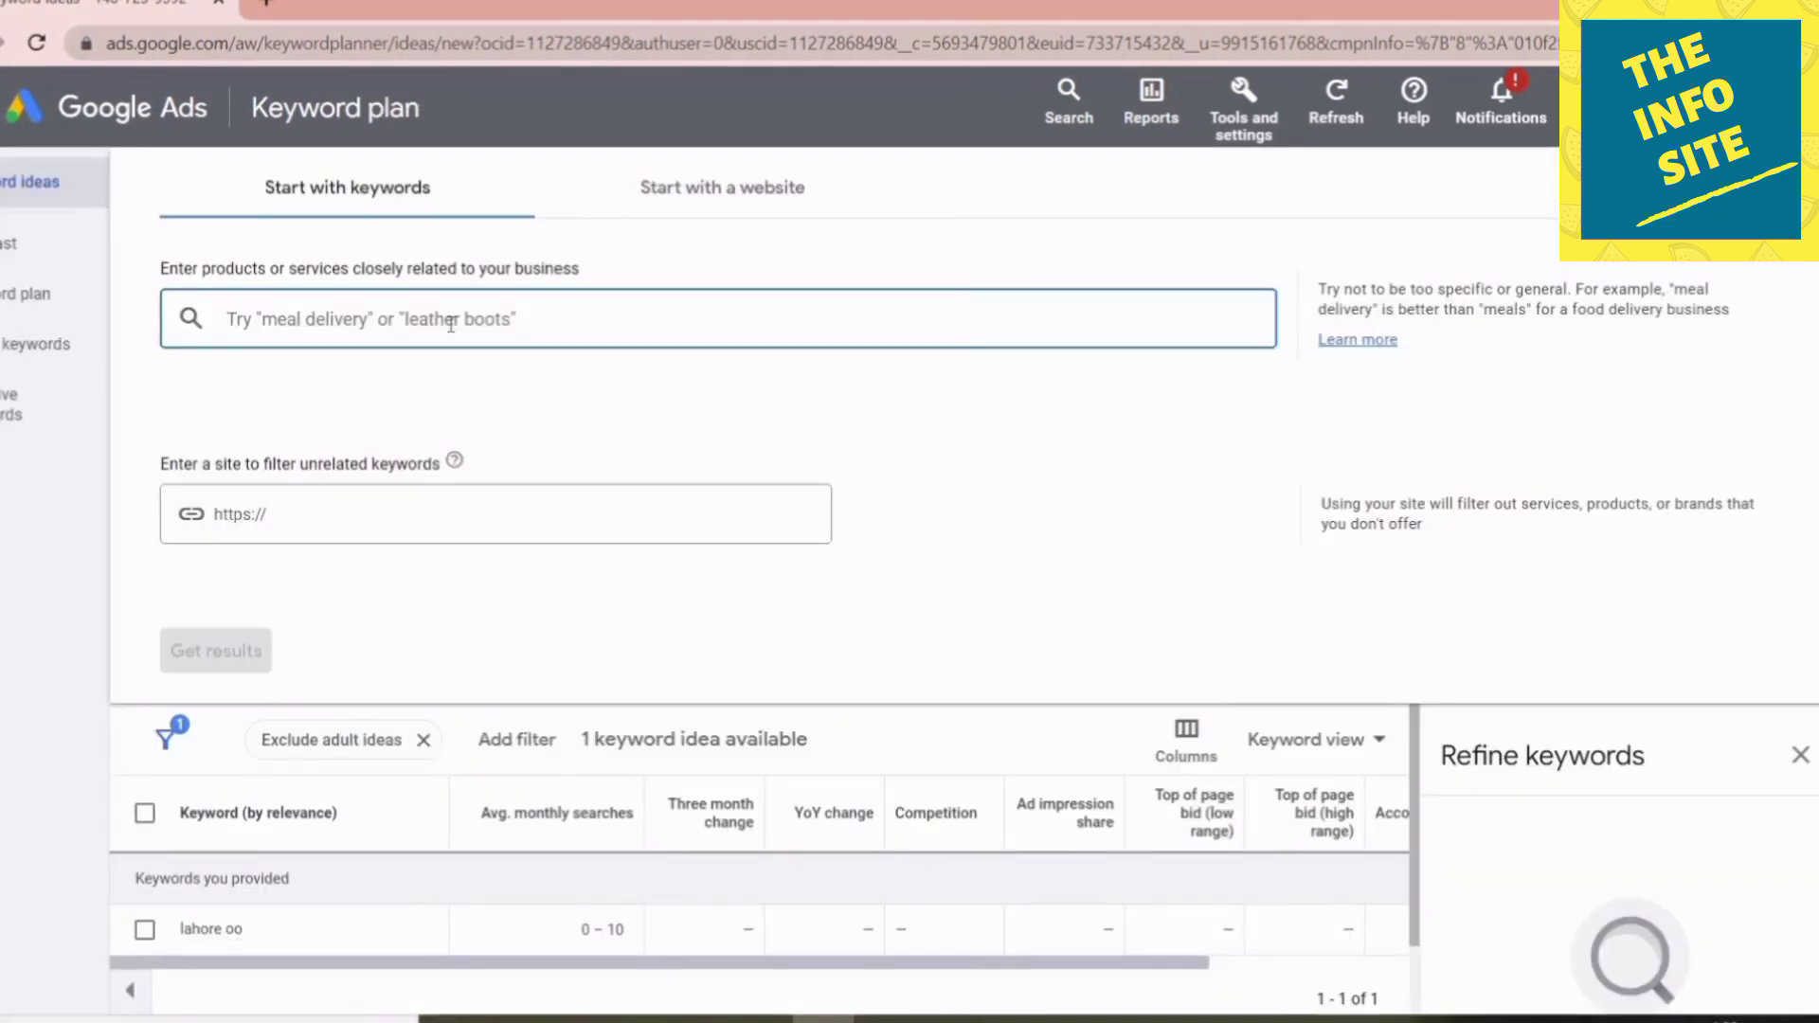
text(lahore zoo)
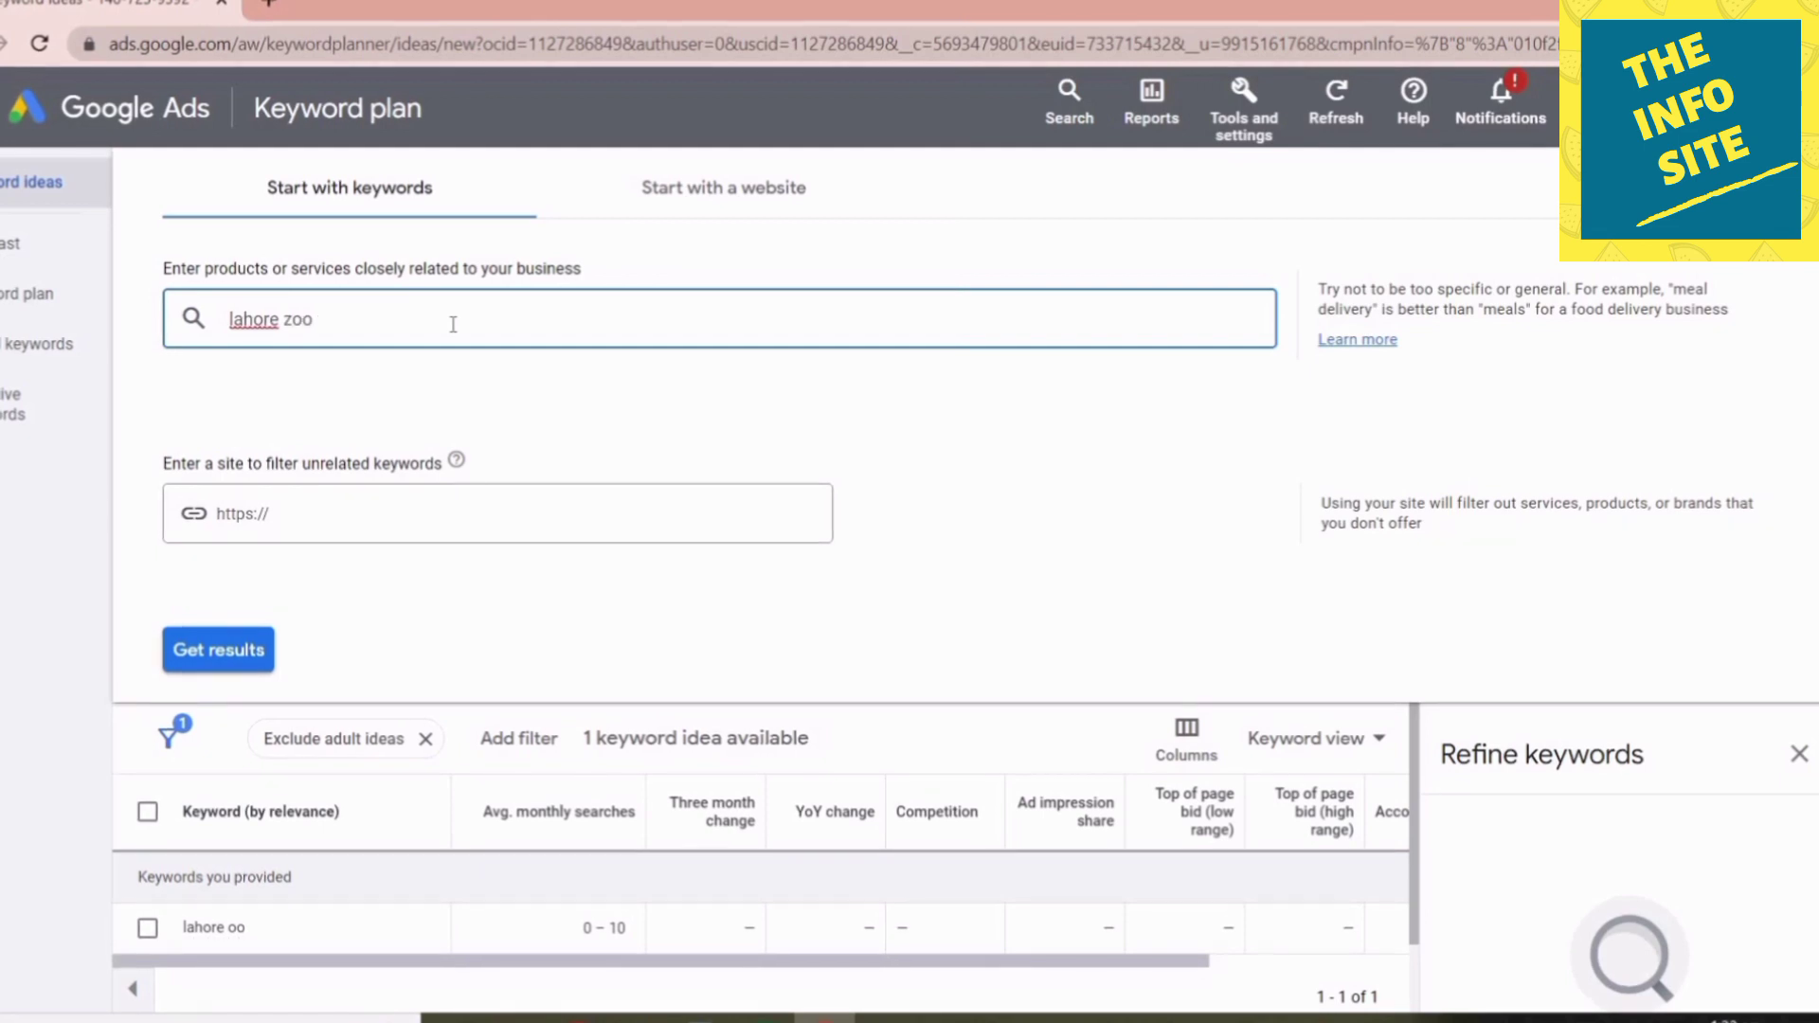
key(Return)
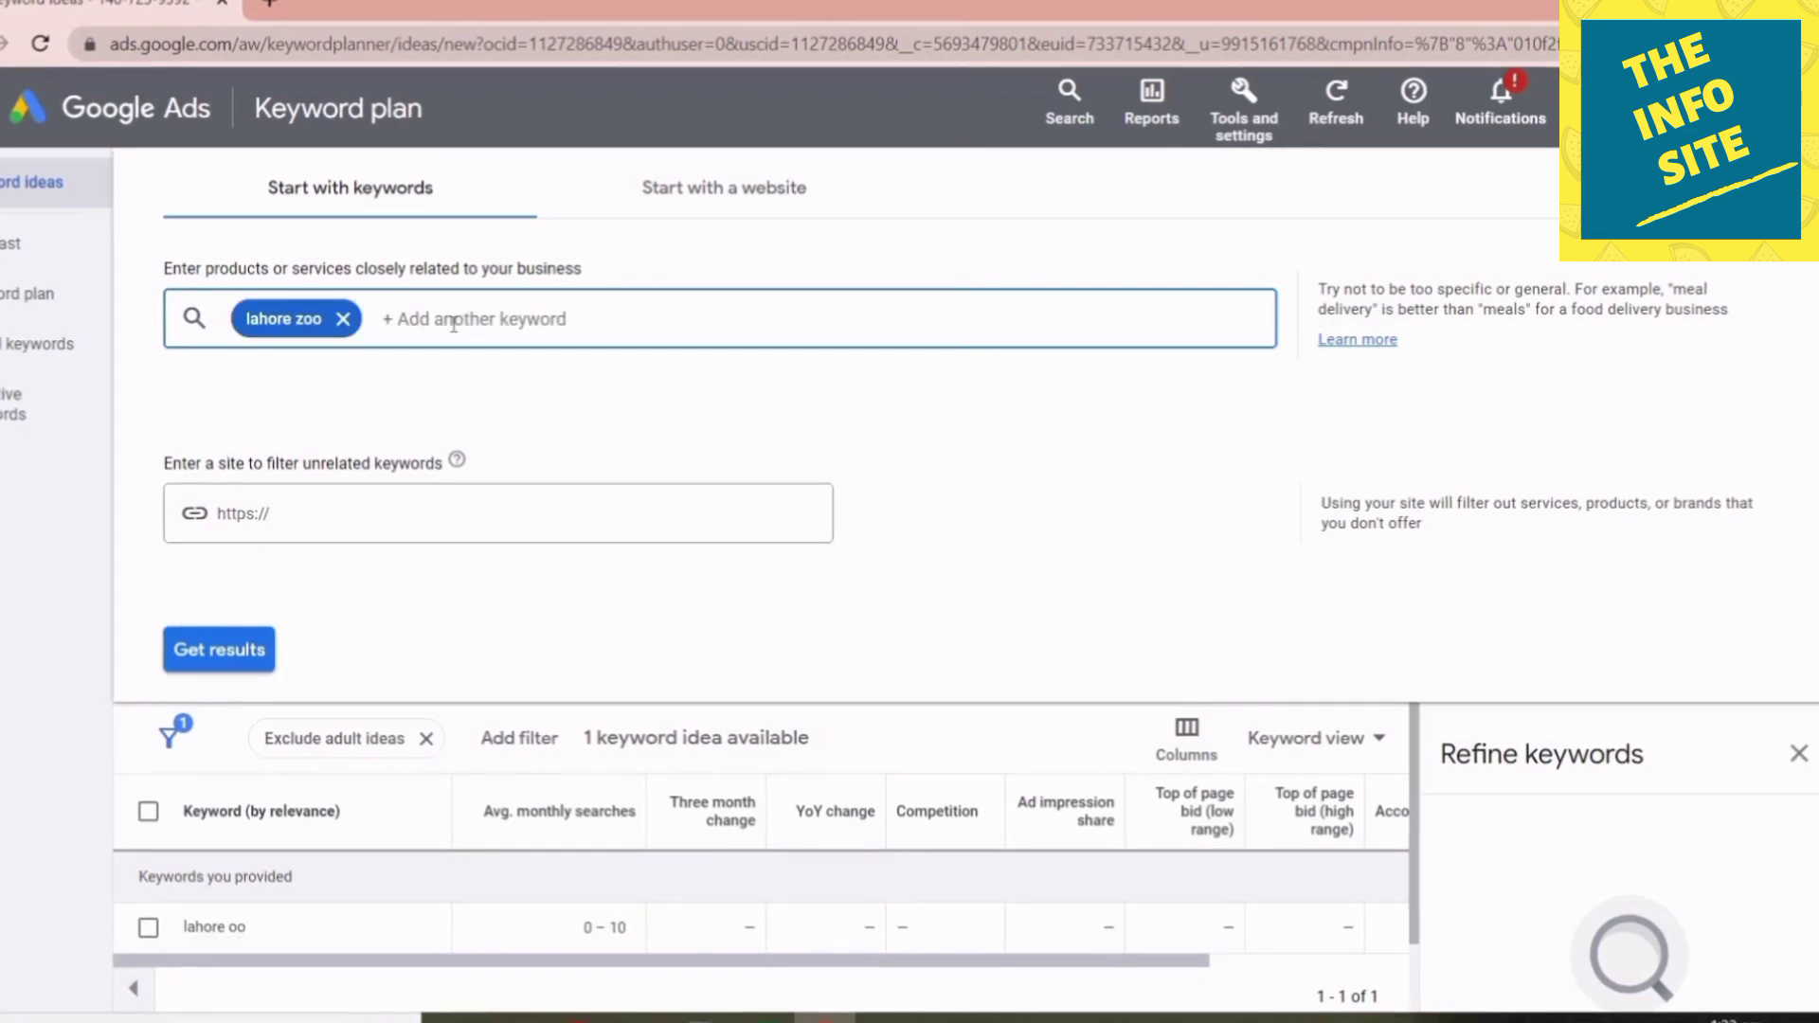
click(239, 650)
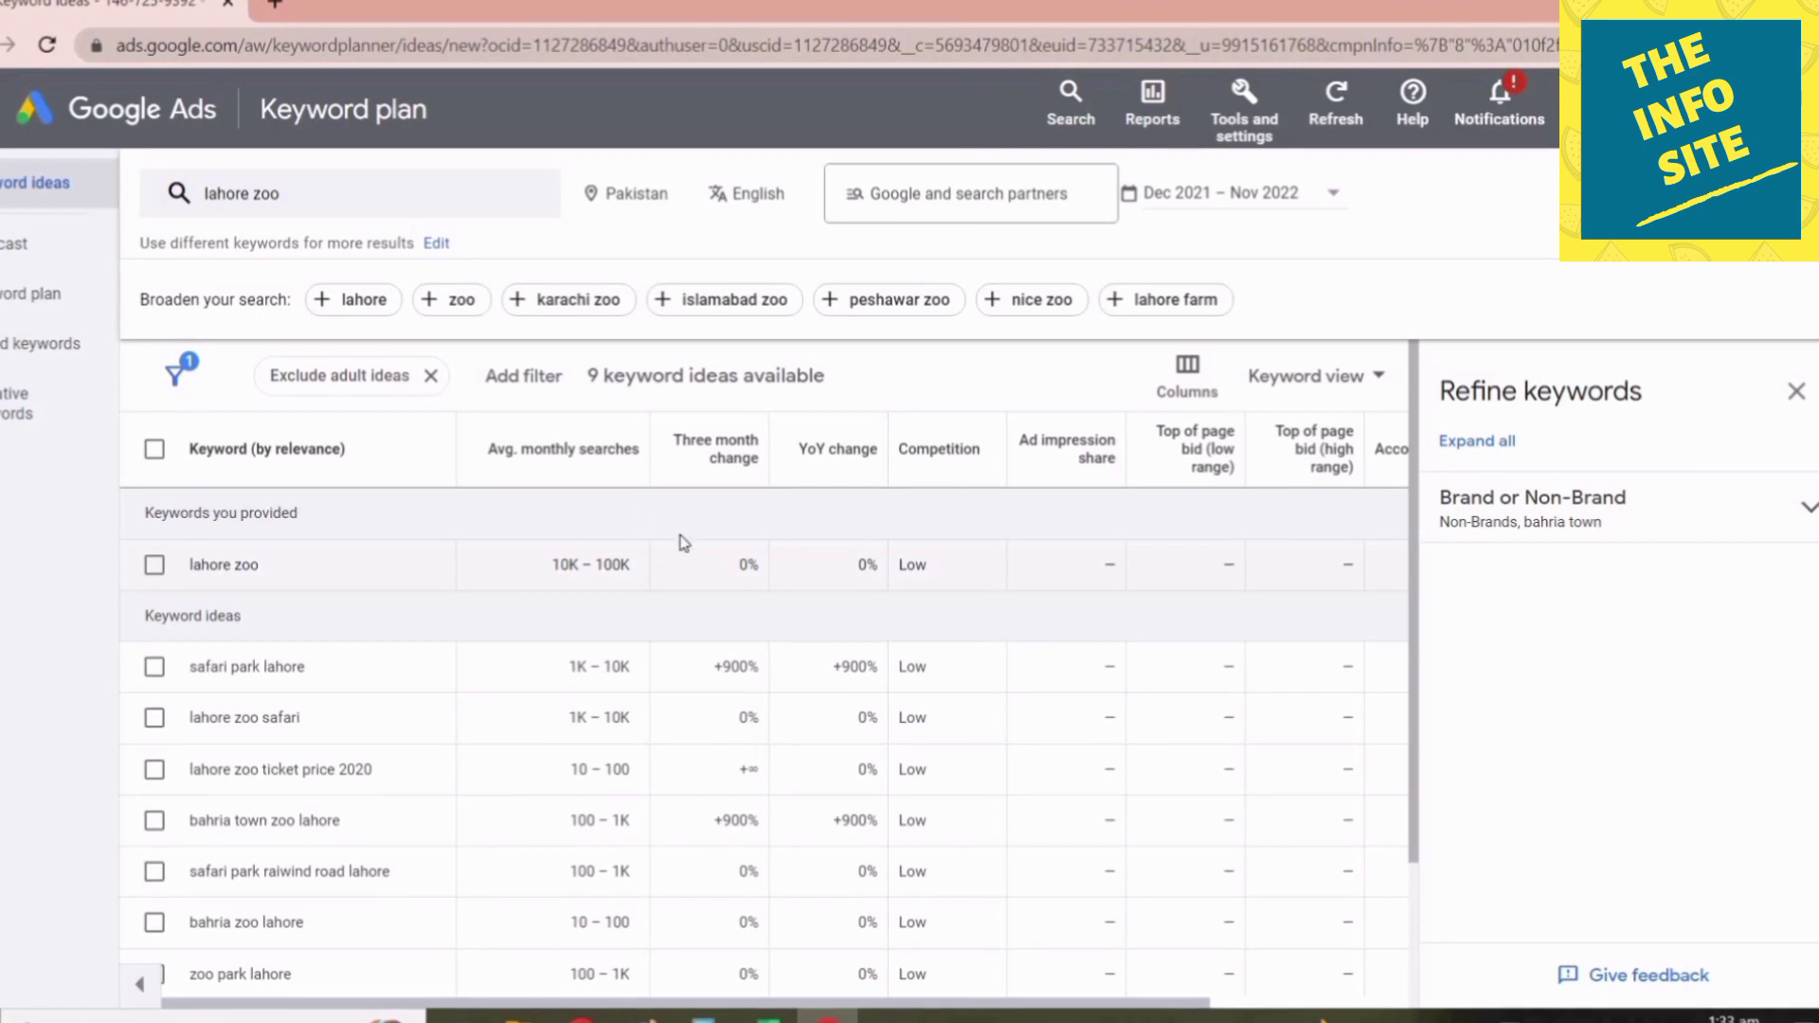
click(571, 455)
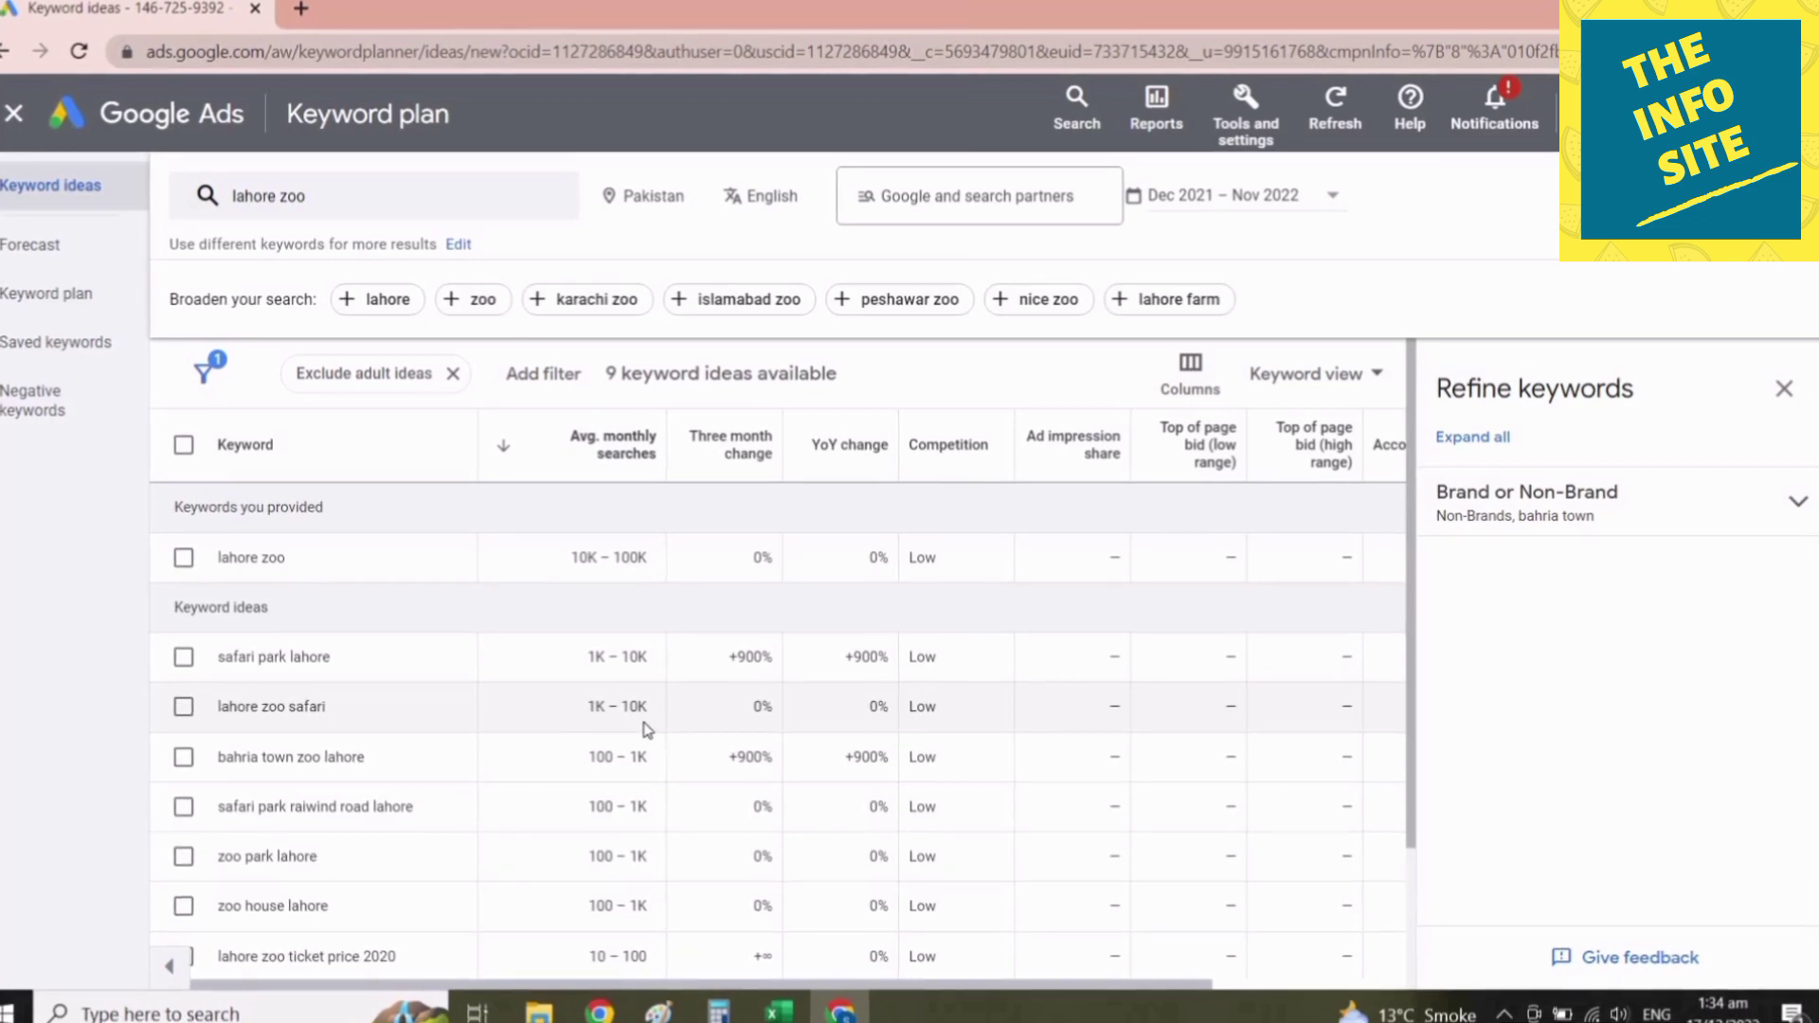
Return to the Keyword Planner start page and get keyword ideas for "whatsapp new feature"
click(4, 53)
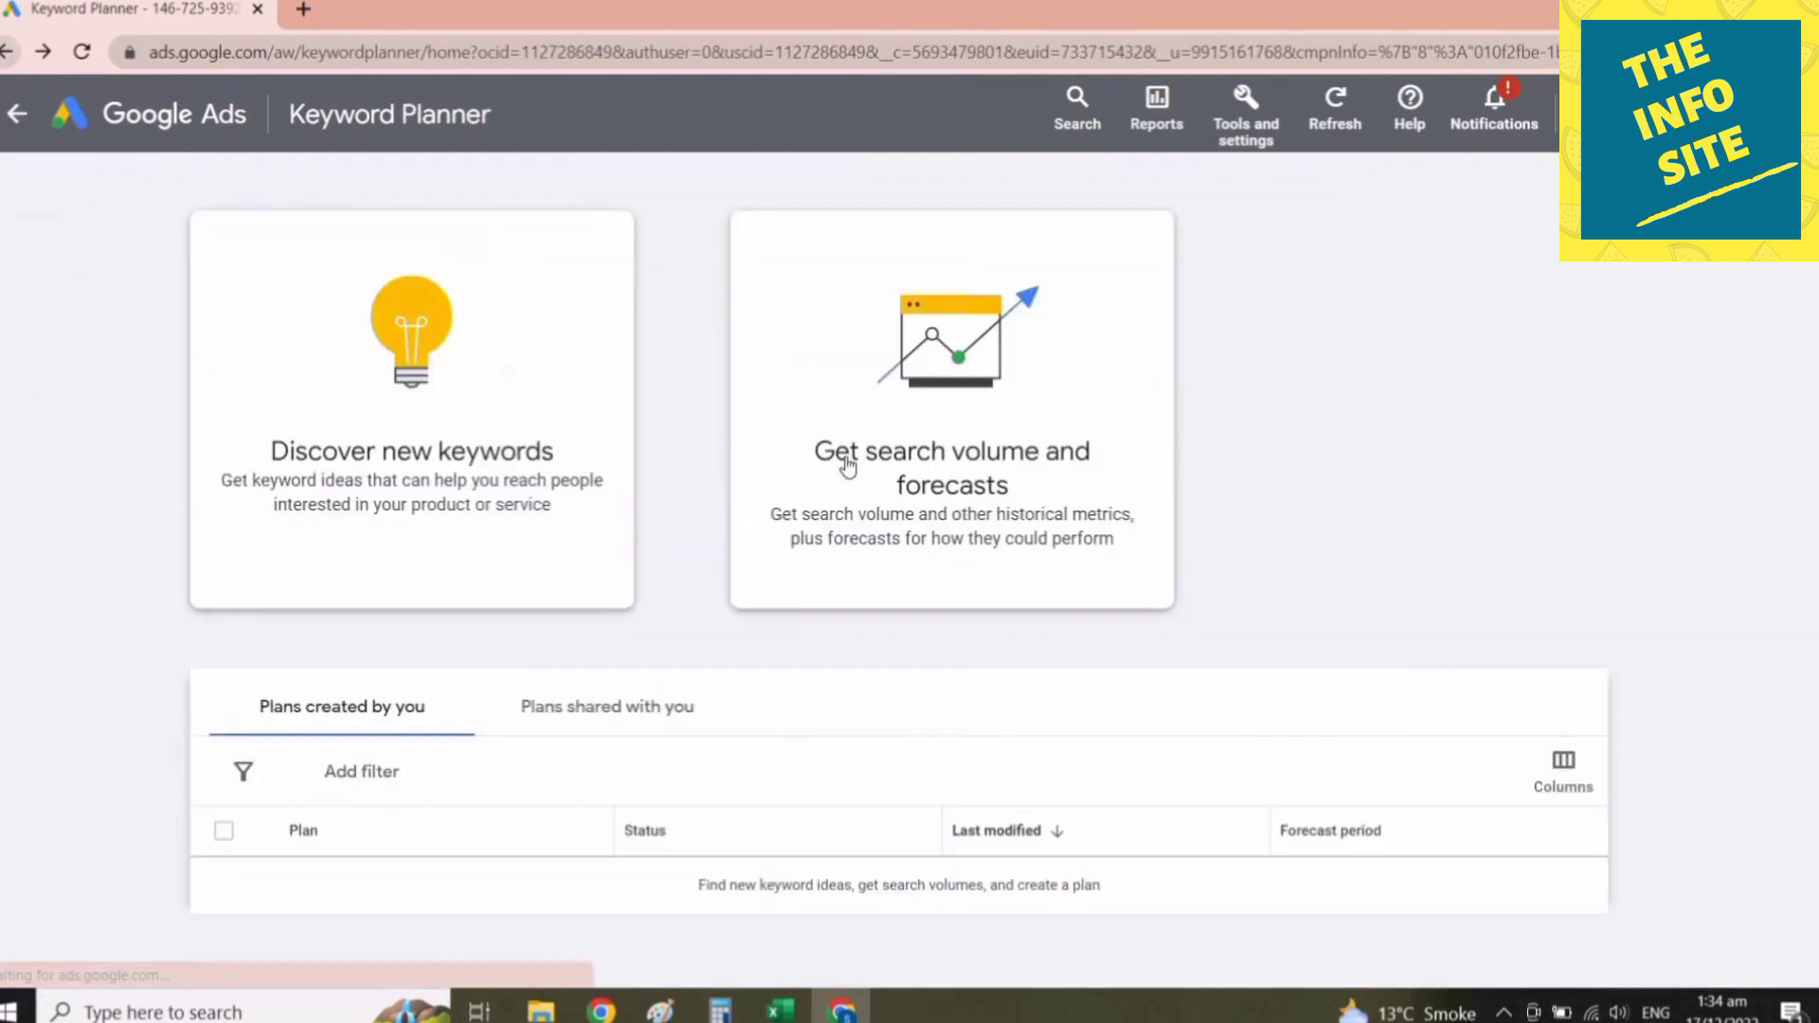
click(597, 345)
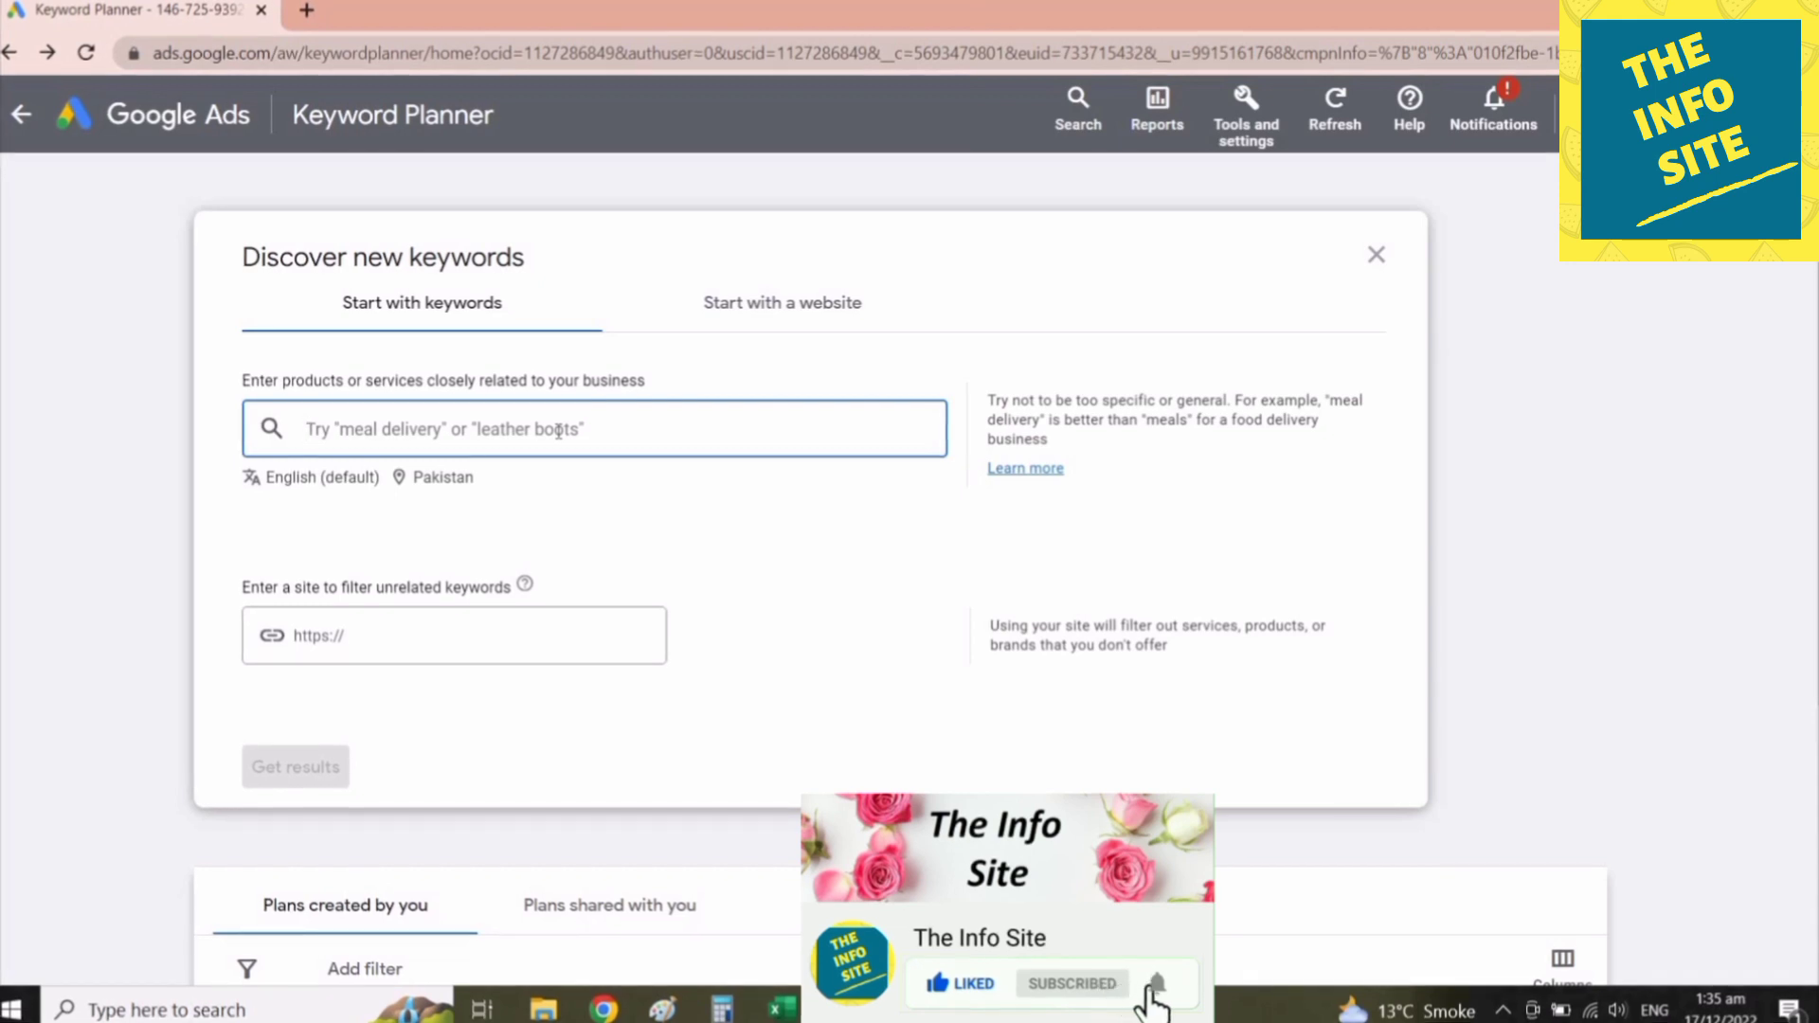
text(ho)
text(whats)
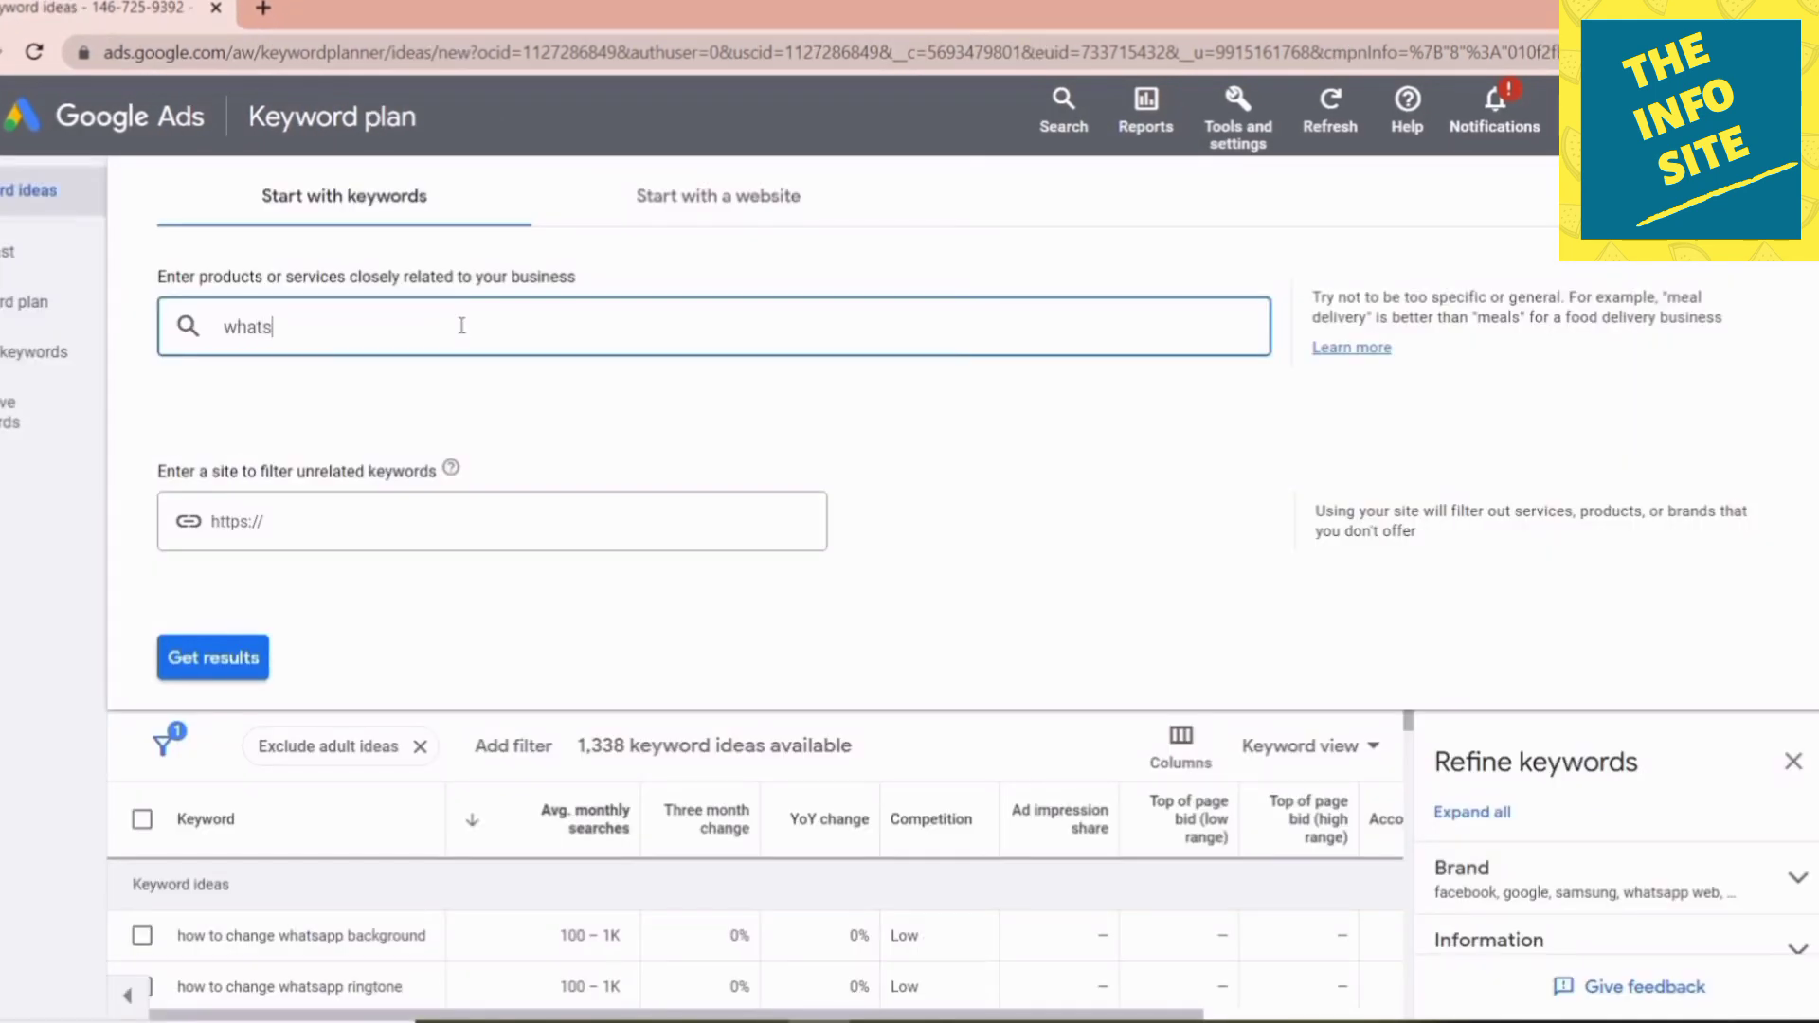
text(app new feature)
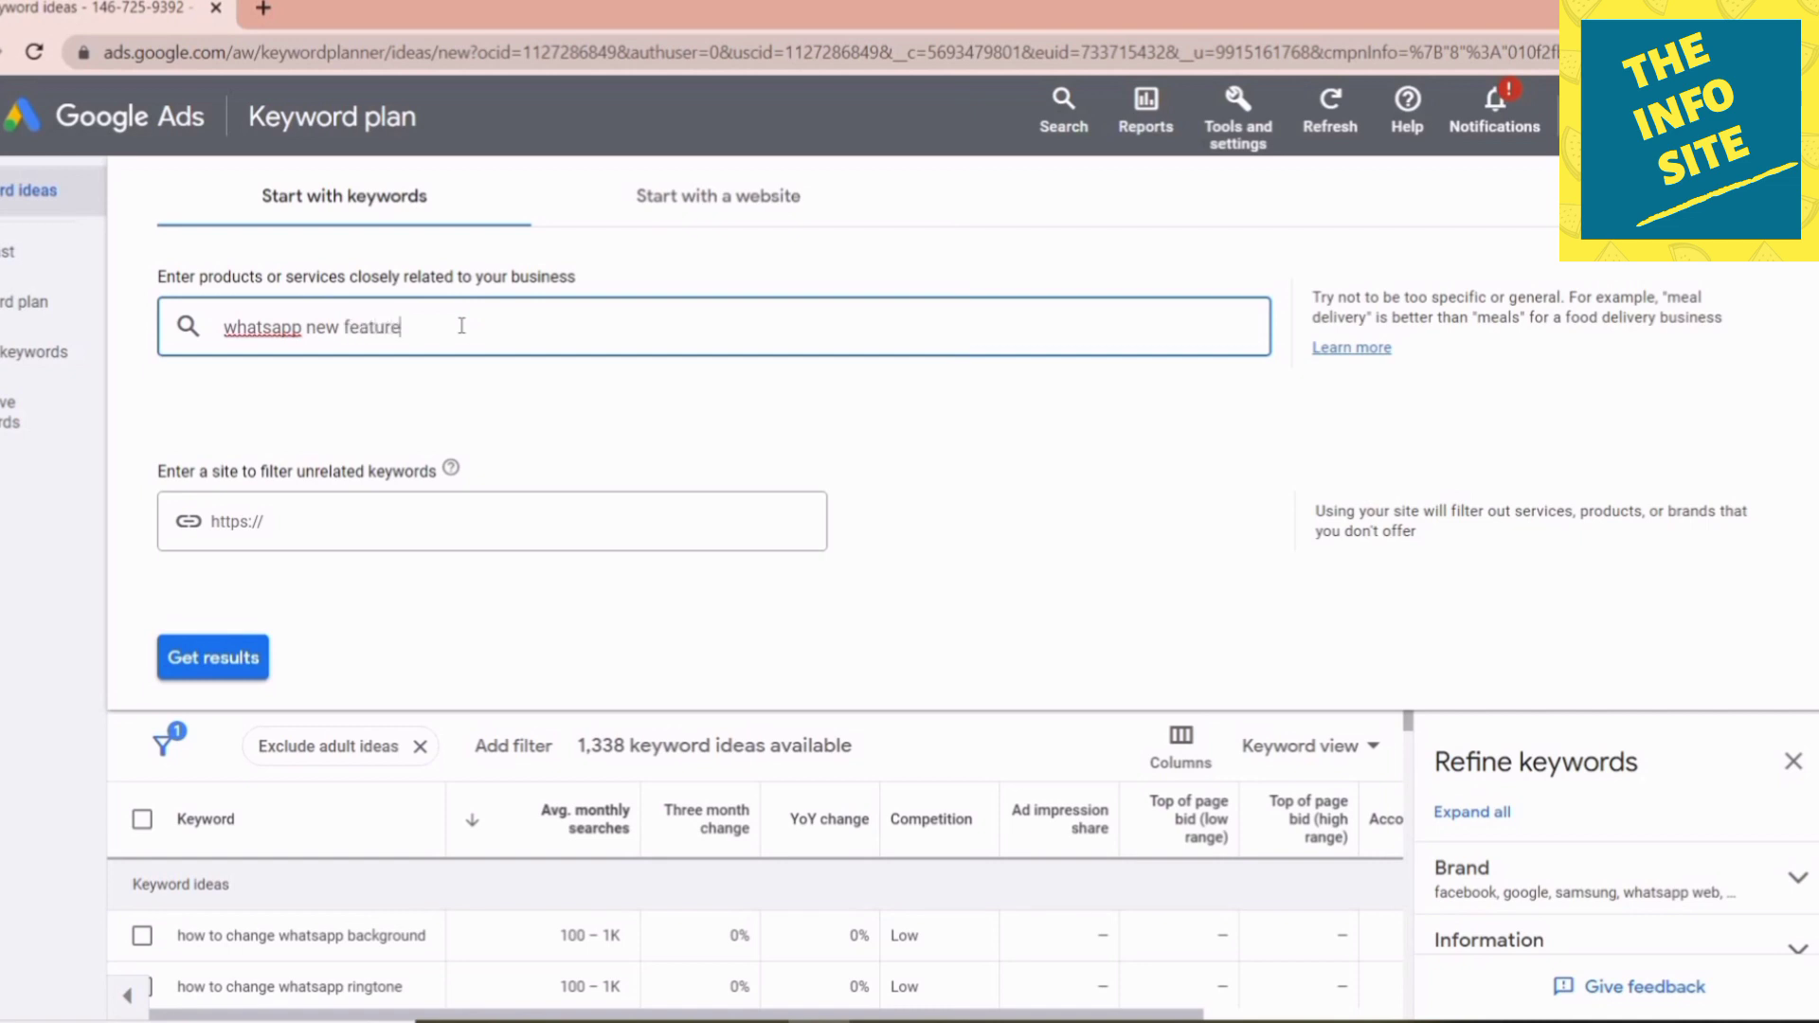
click(232, 653)
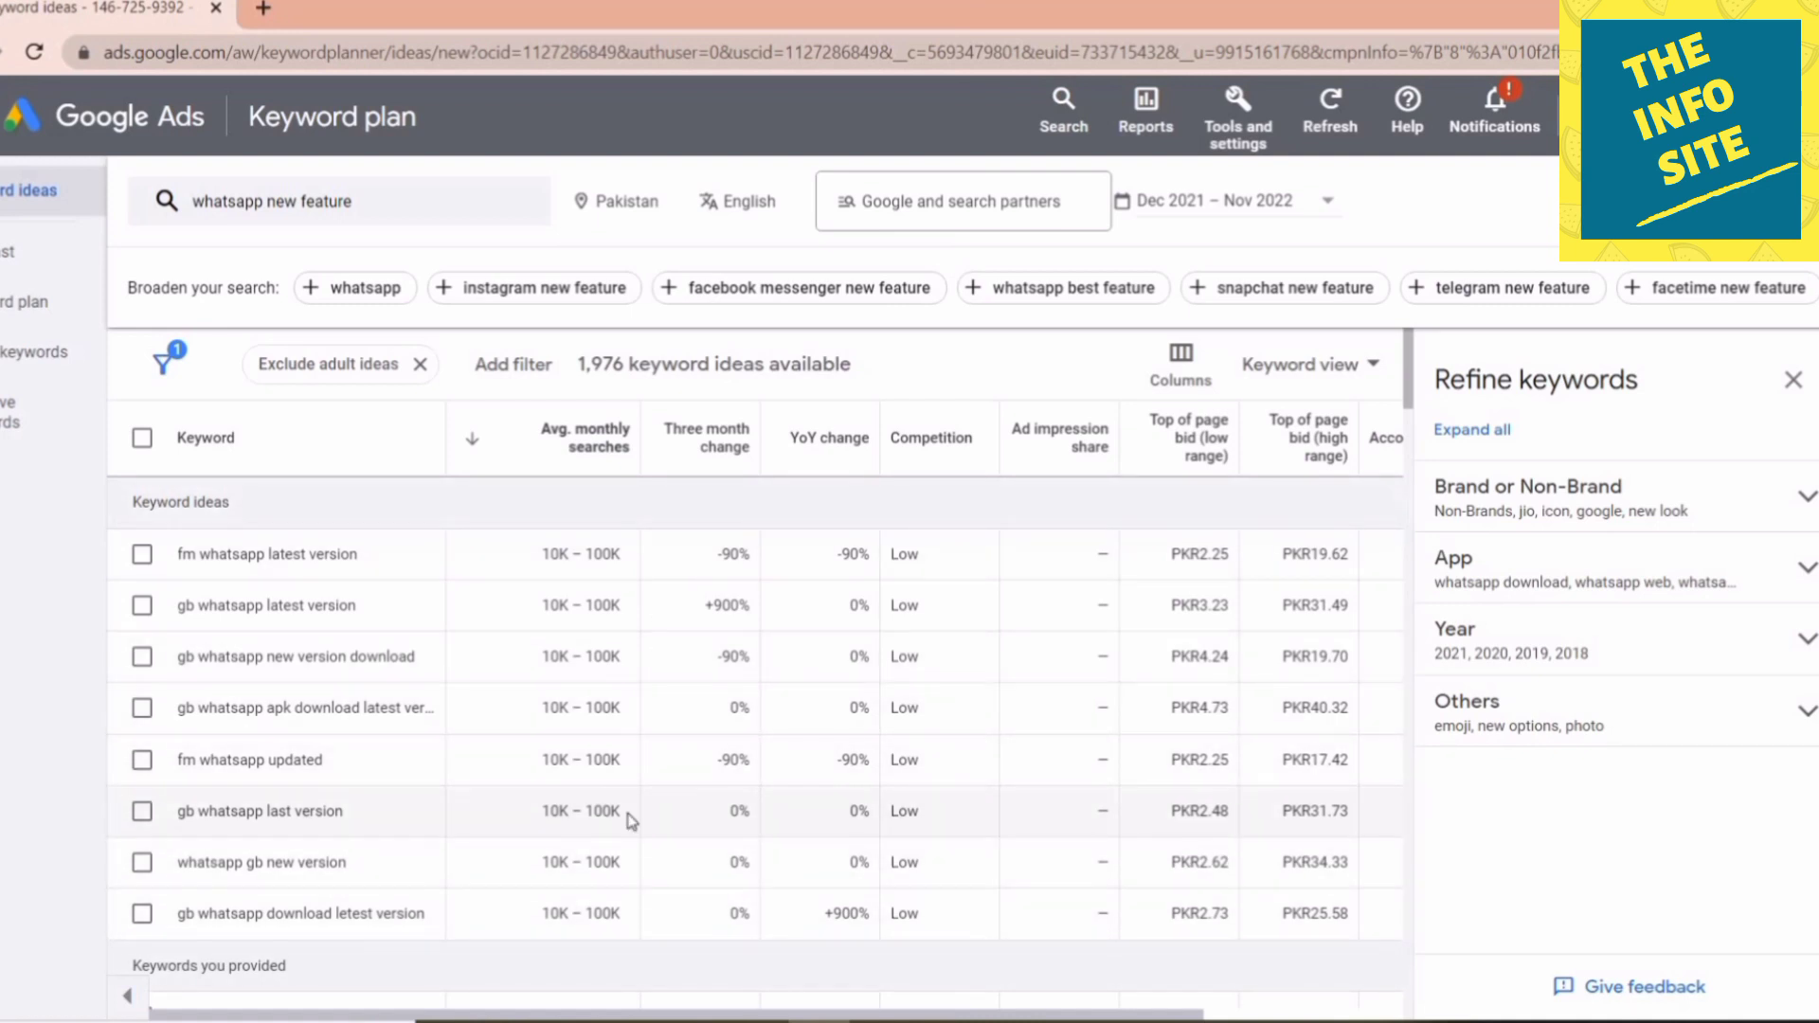
Select the keywords "gb whatsapp latest version", "gb whatsapp new version download" and the "gb whatsapp apk download" one below, and copy them
scroll(644, 809, down, 3)
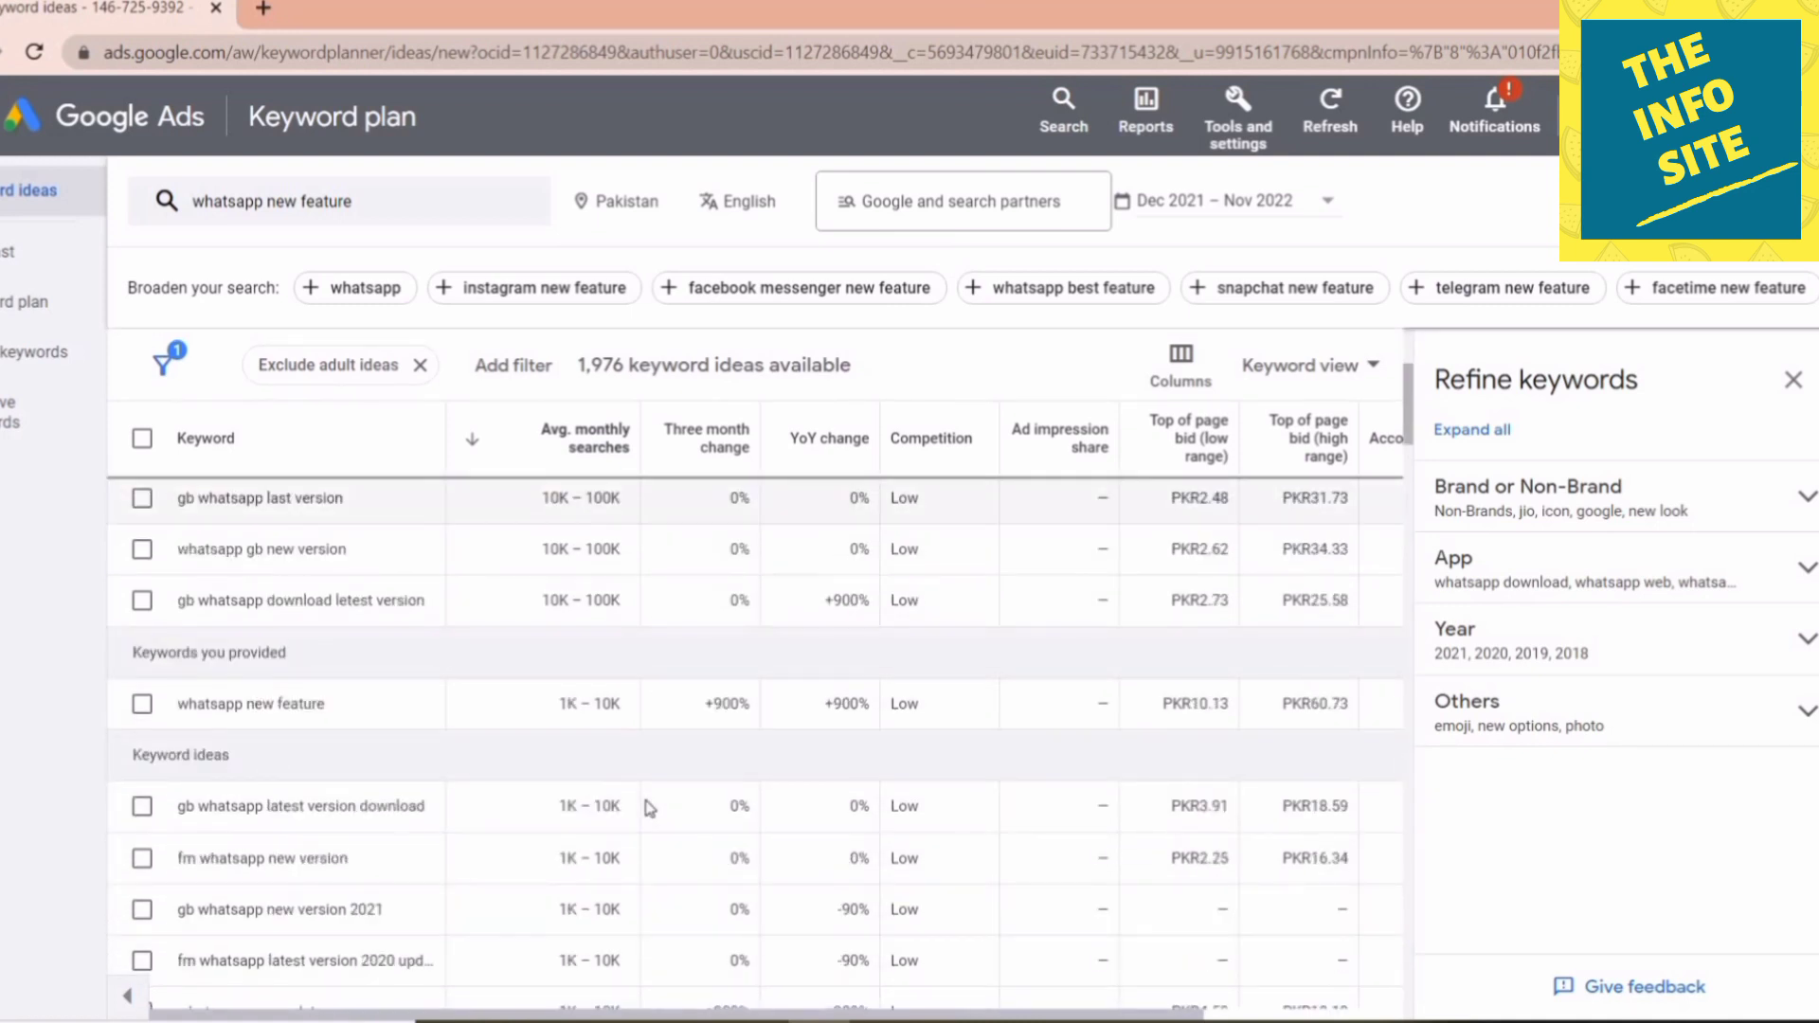
scroll(649, 808, up, 3)
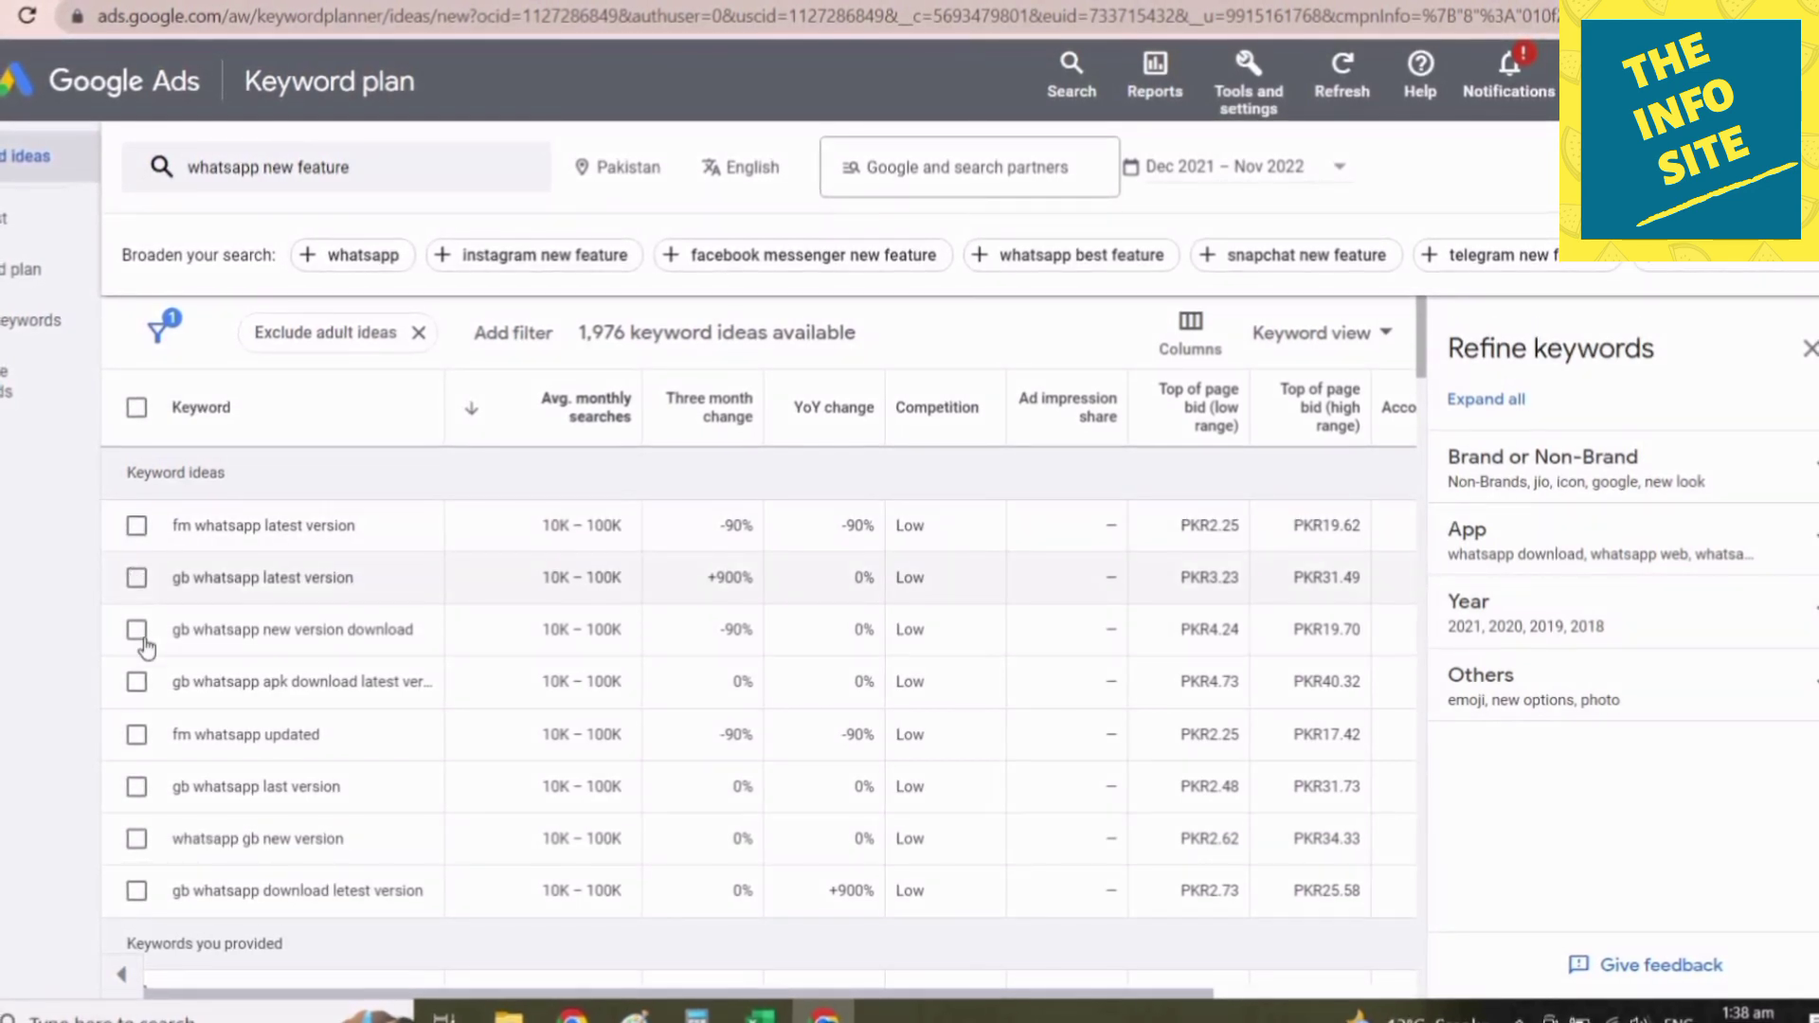
click(138, 577)
click(137, 629)
click(138, 681)
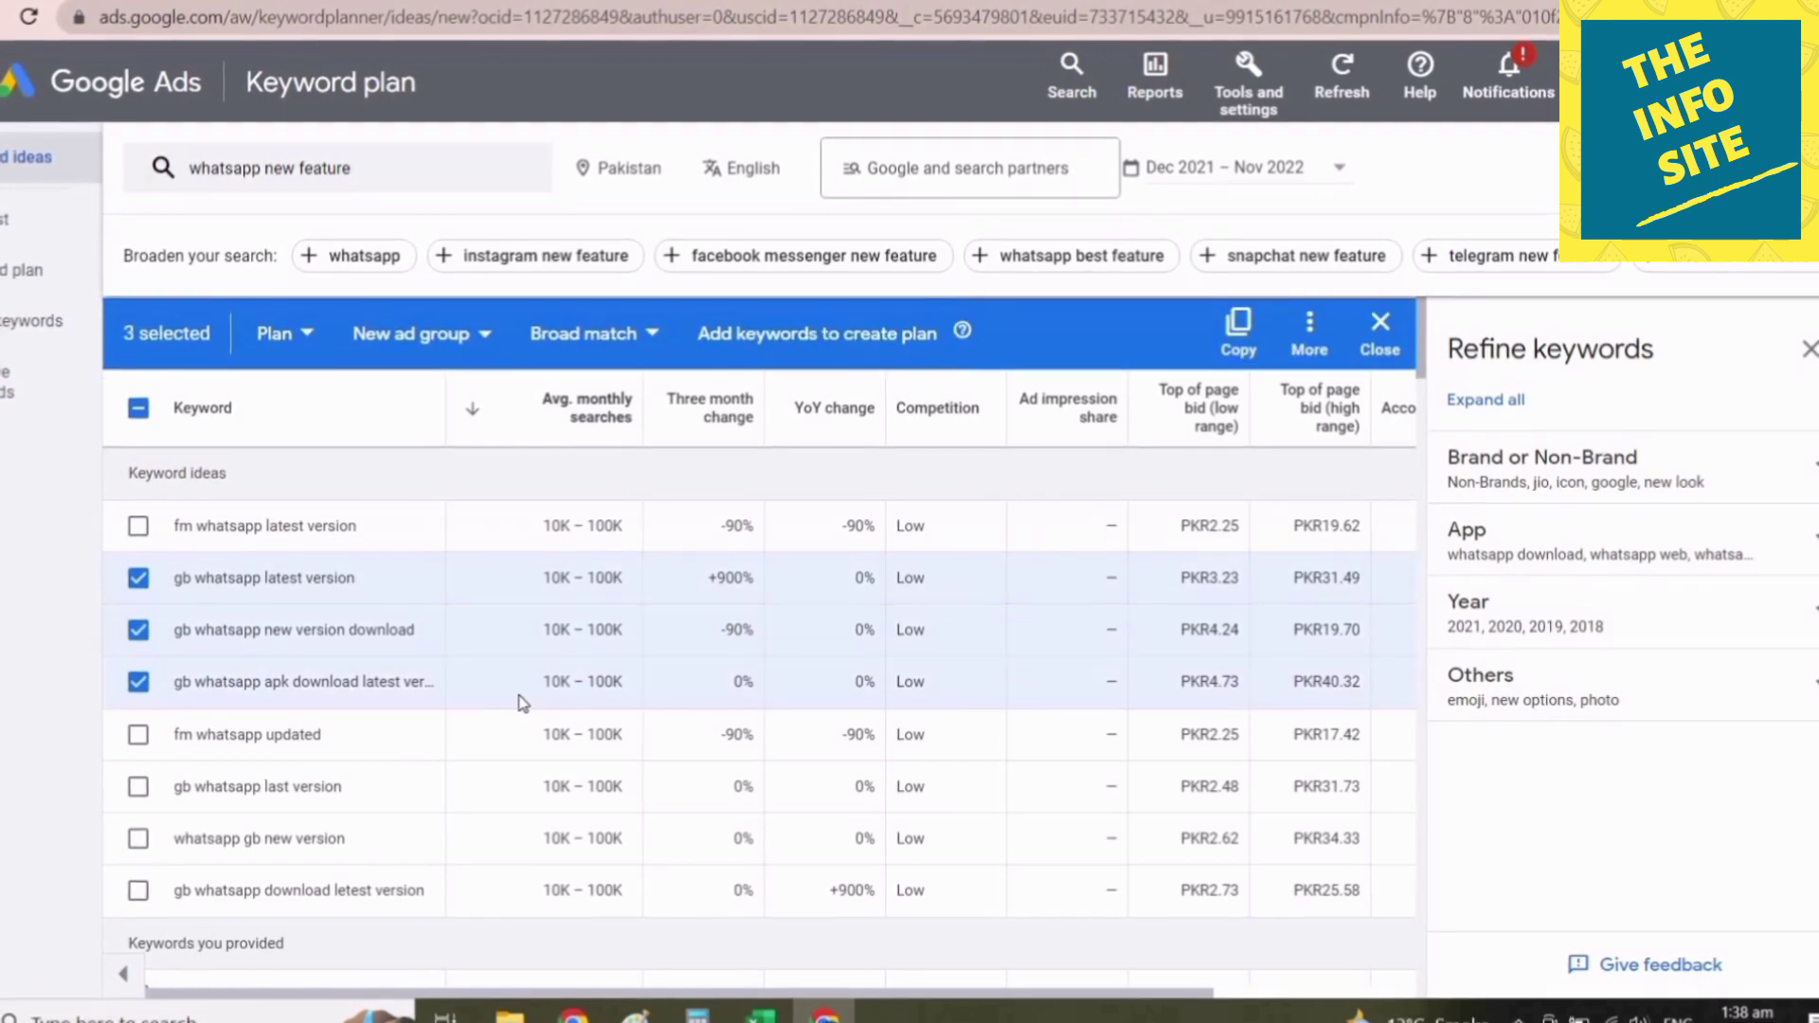
click(1238, 349)
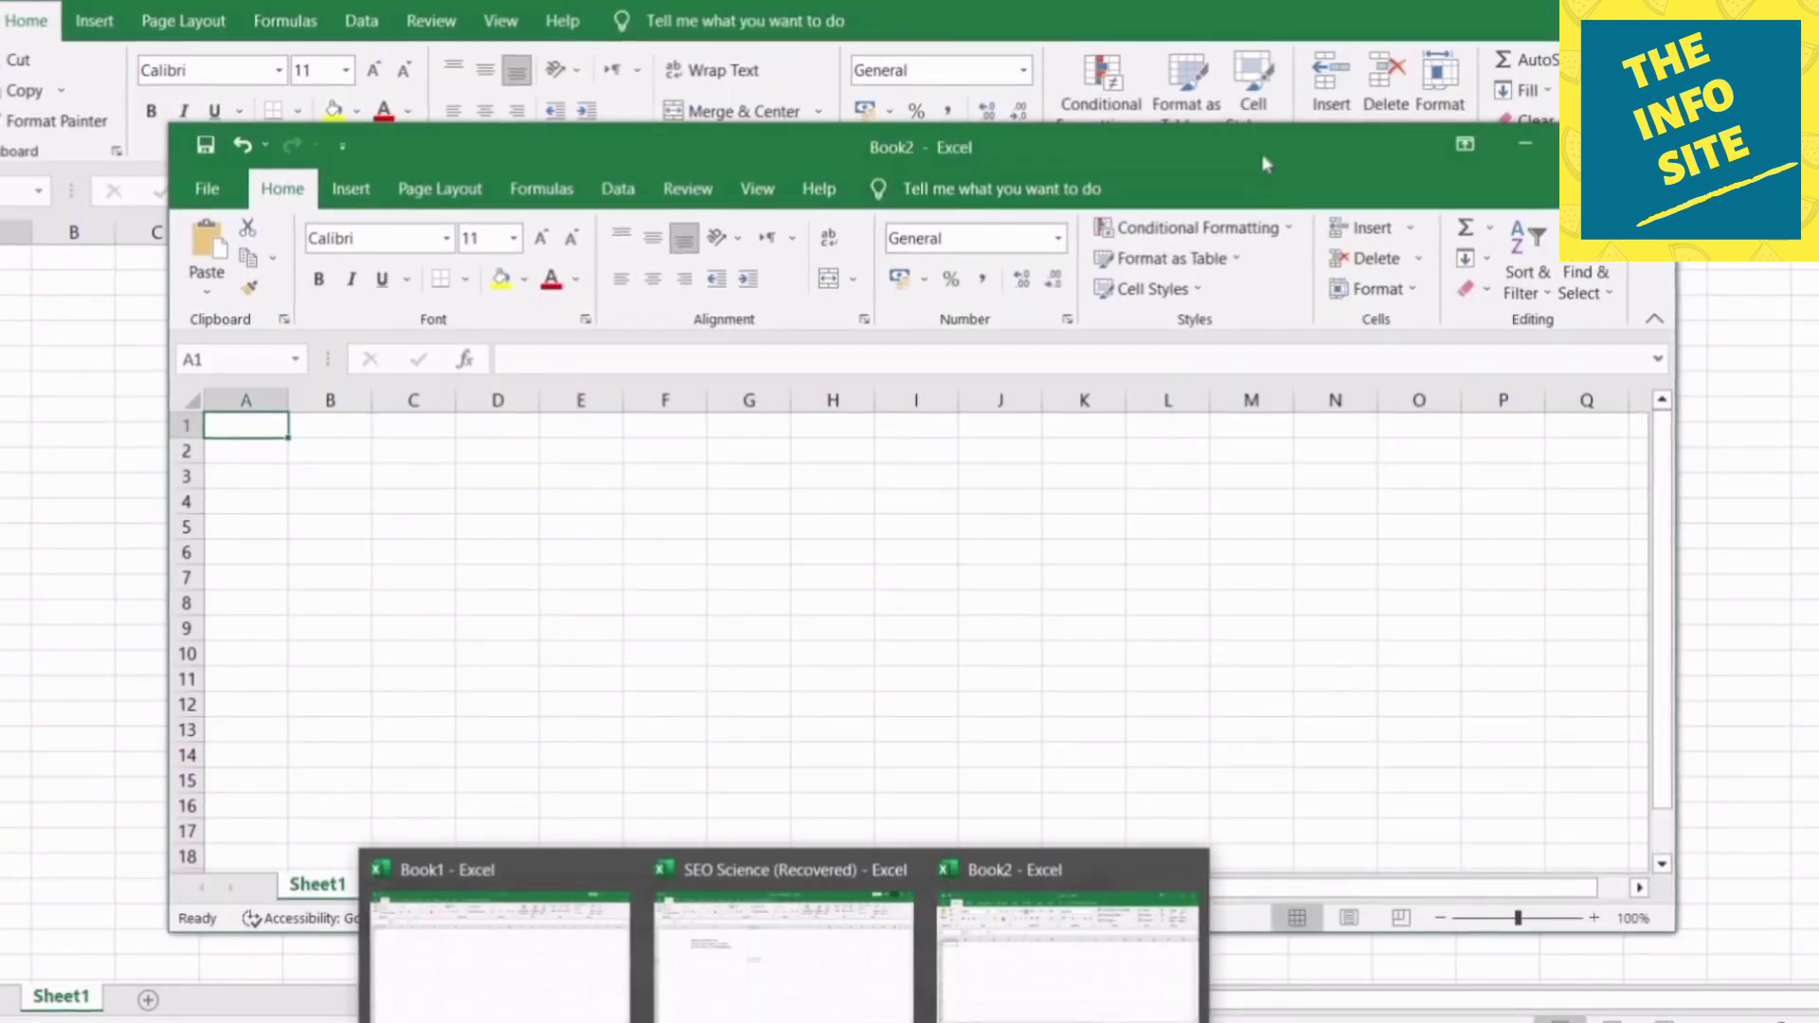
Switch to the blank Excel workbook Book2, paste the three copied keywords into column F and widen the column to fit them
double_click(1262, 157)
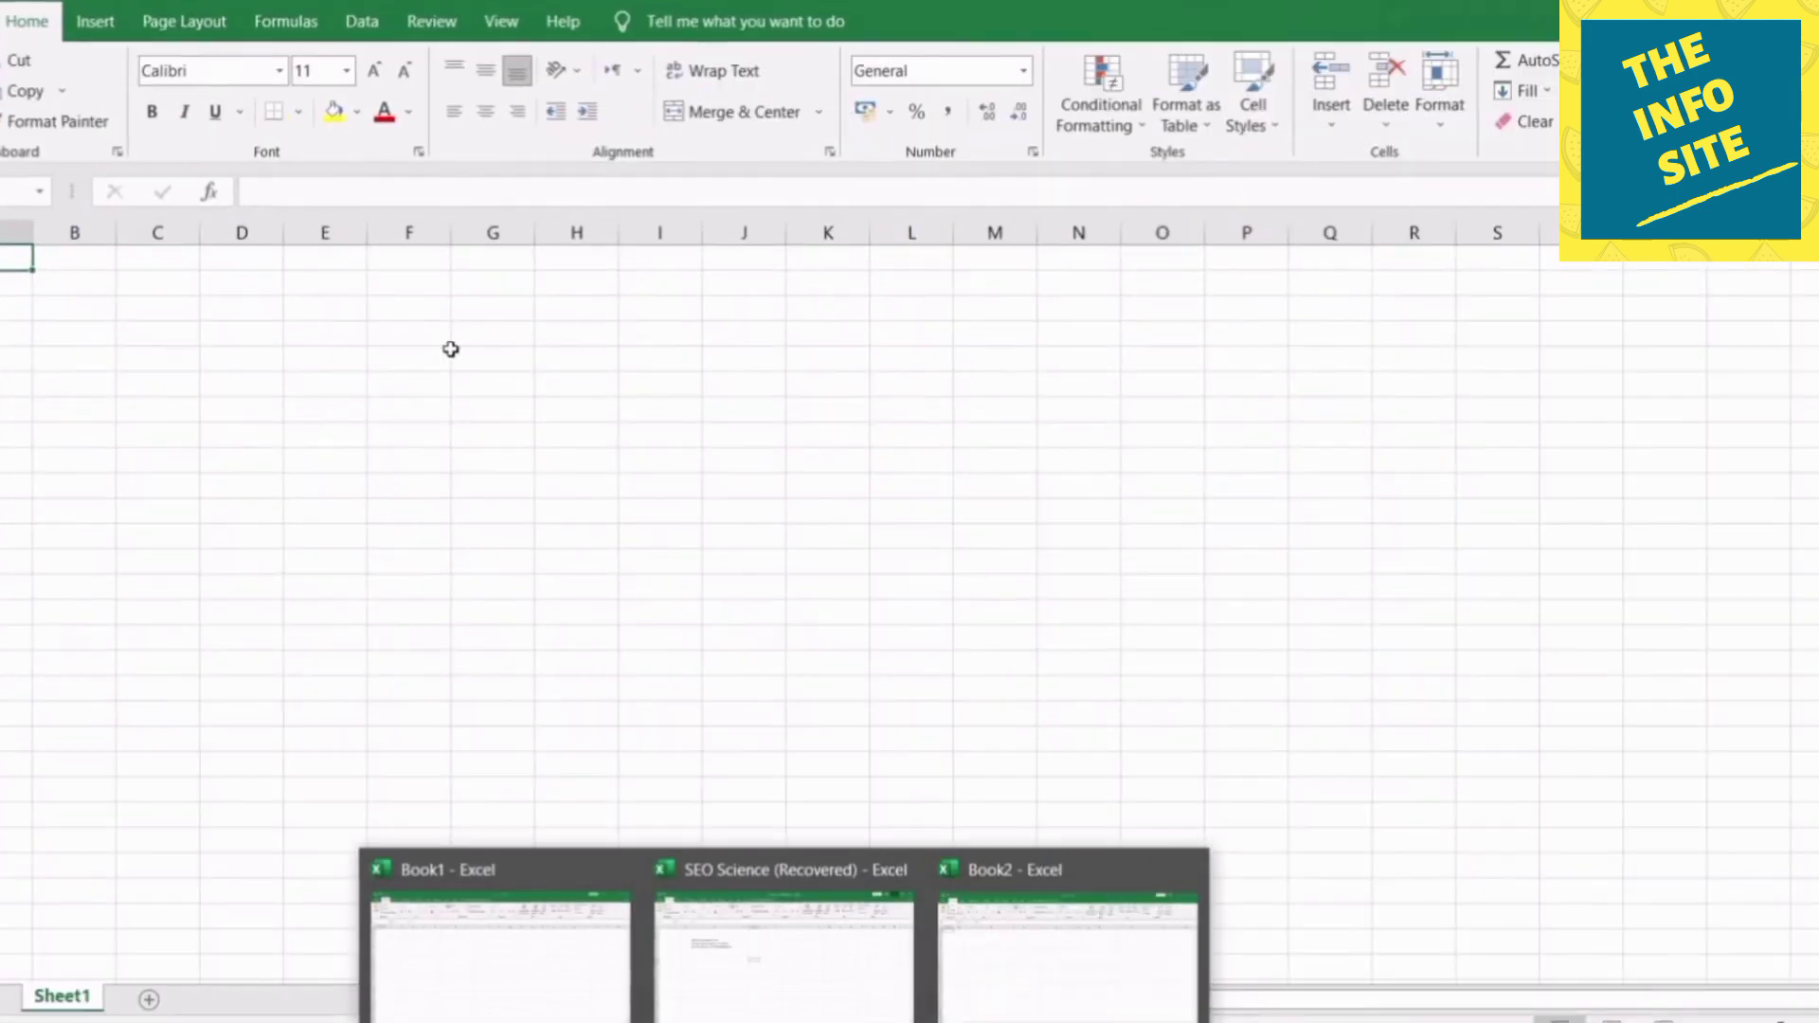
click(451, 349)
key(ctrl+v)
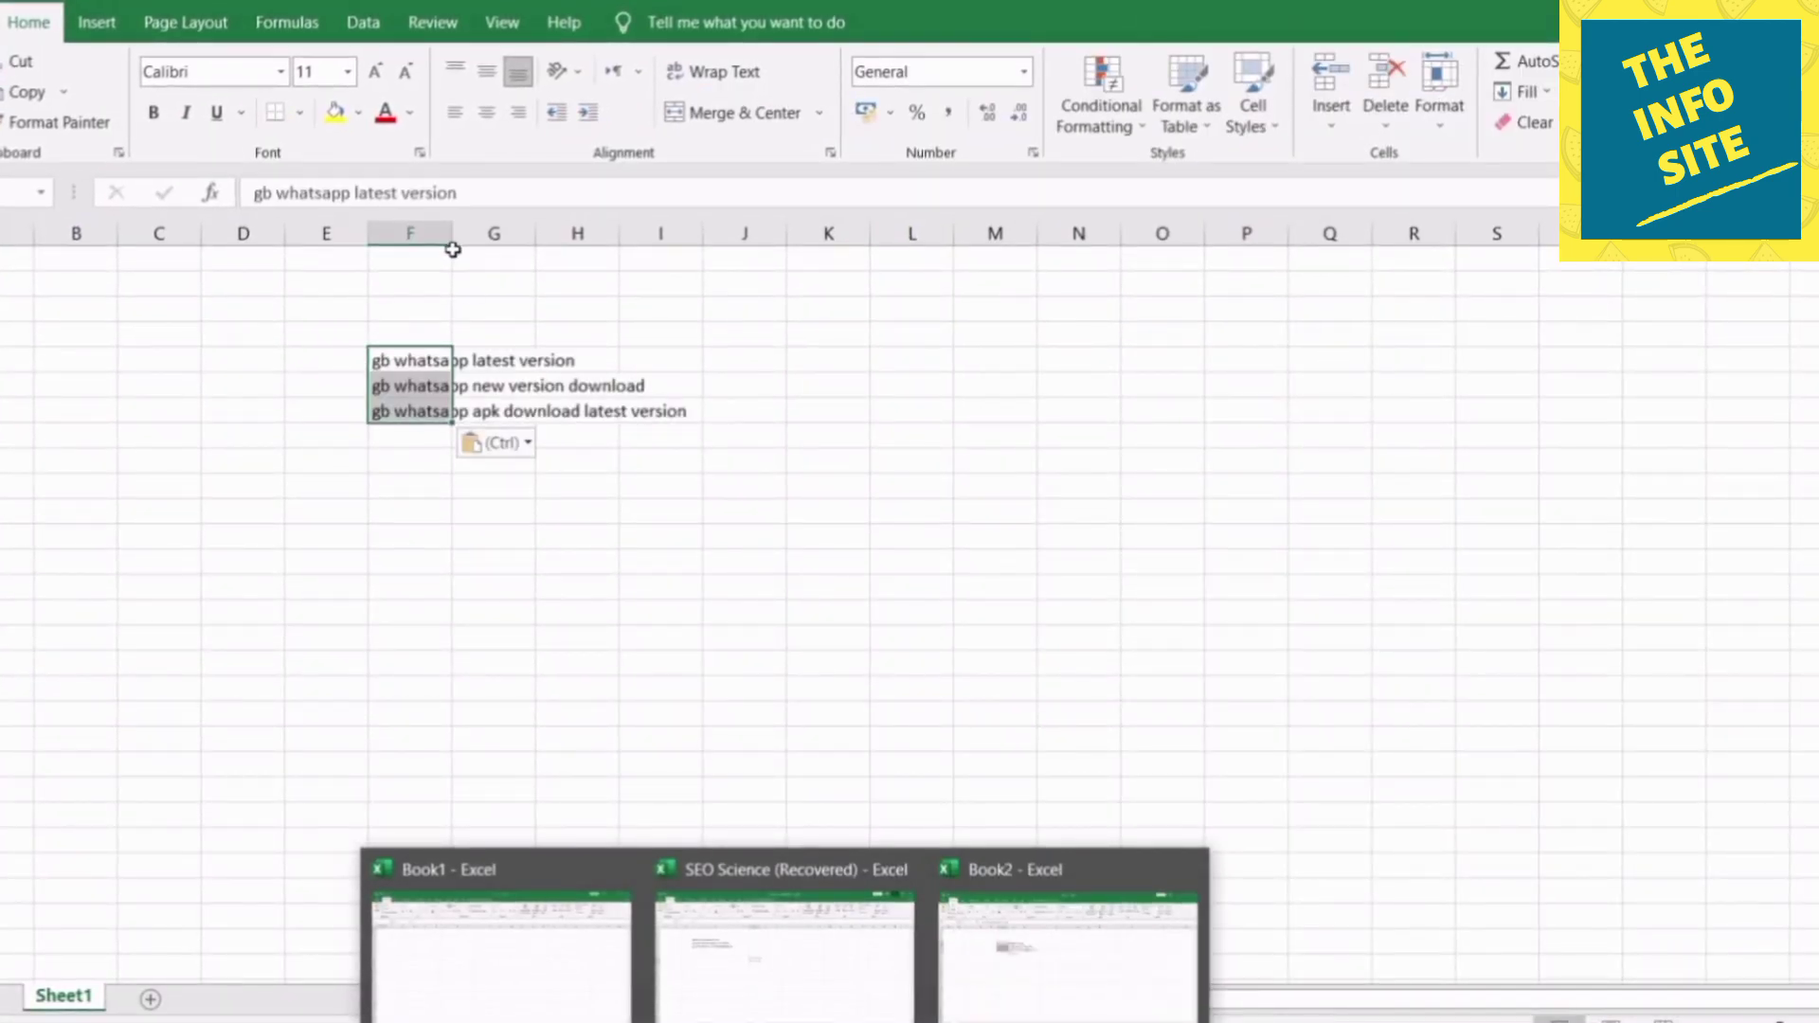
drag(453, 250, 720, 249)
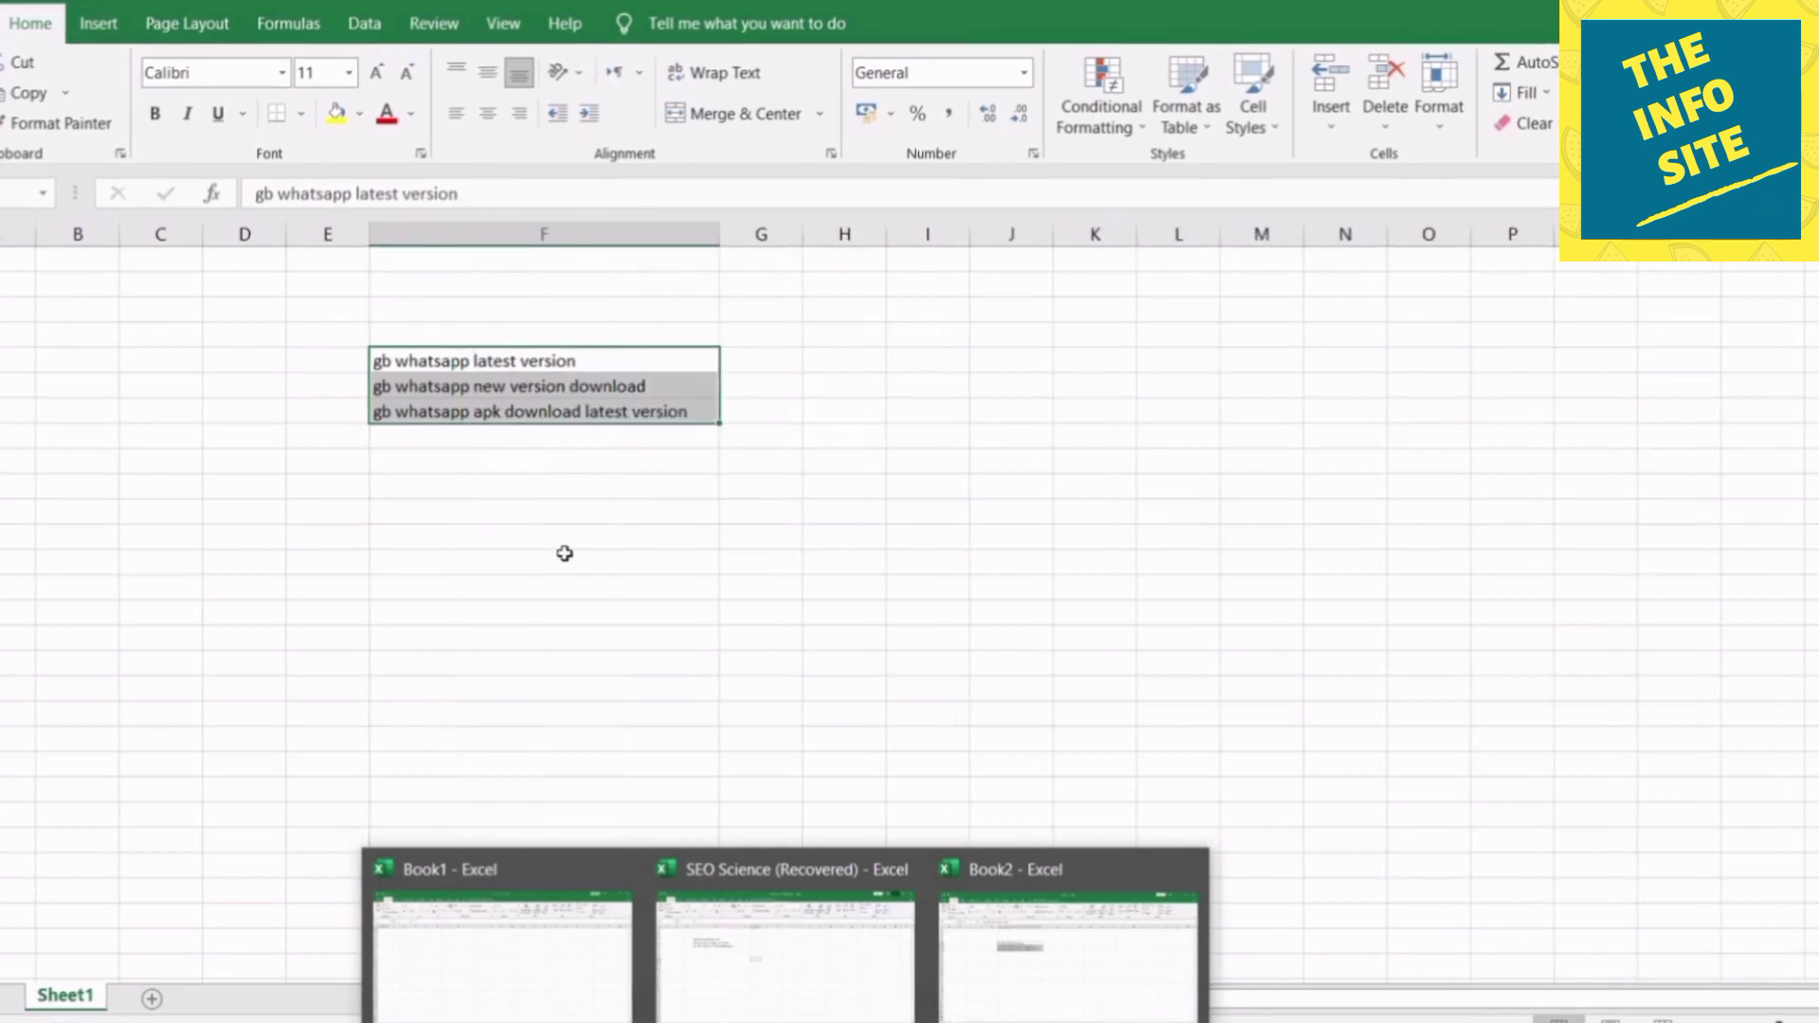
click(564, 554)
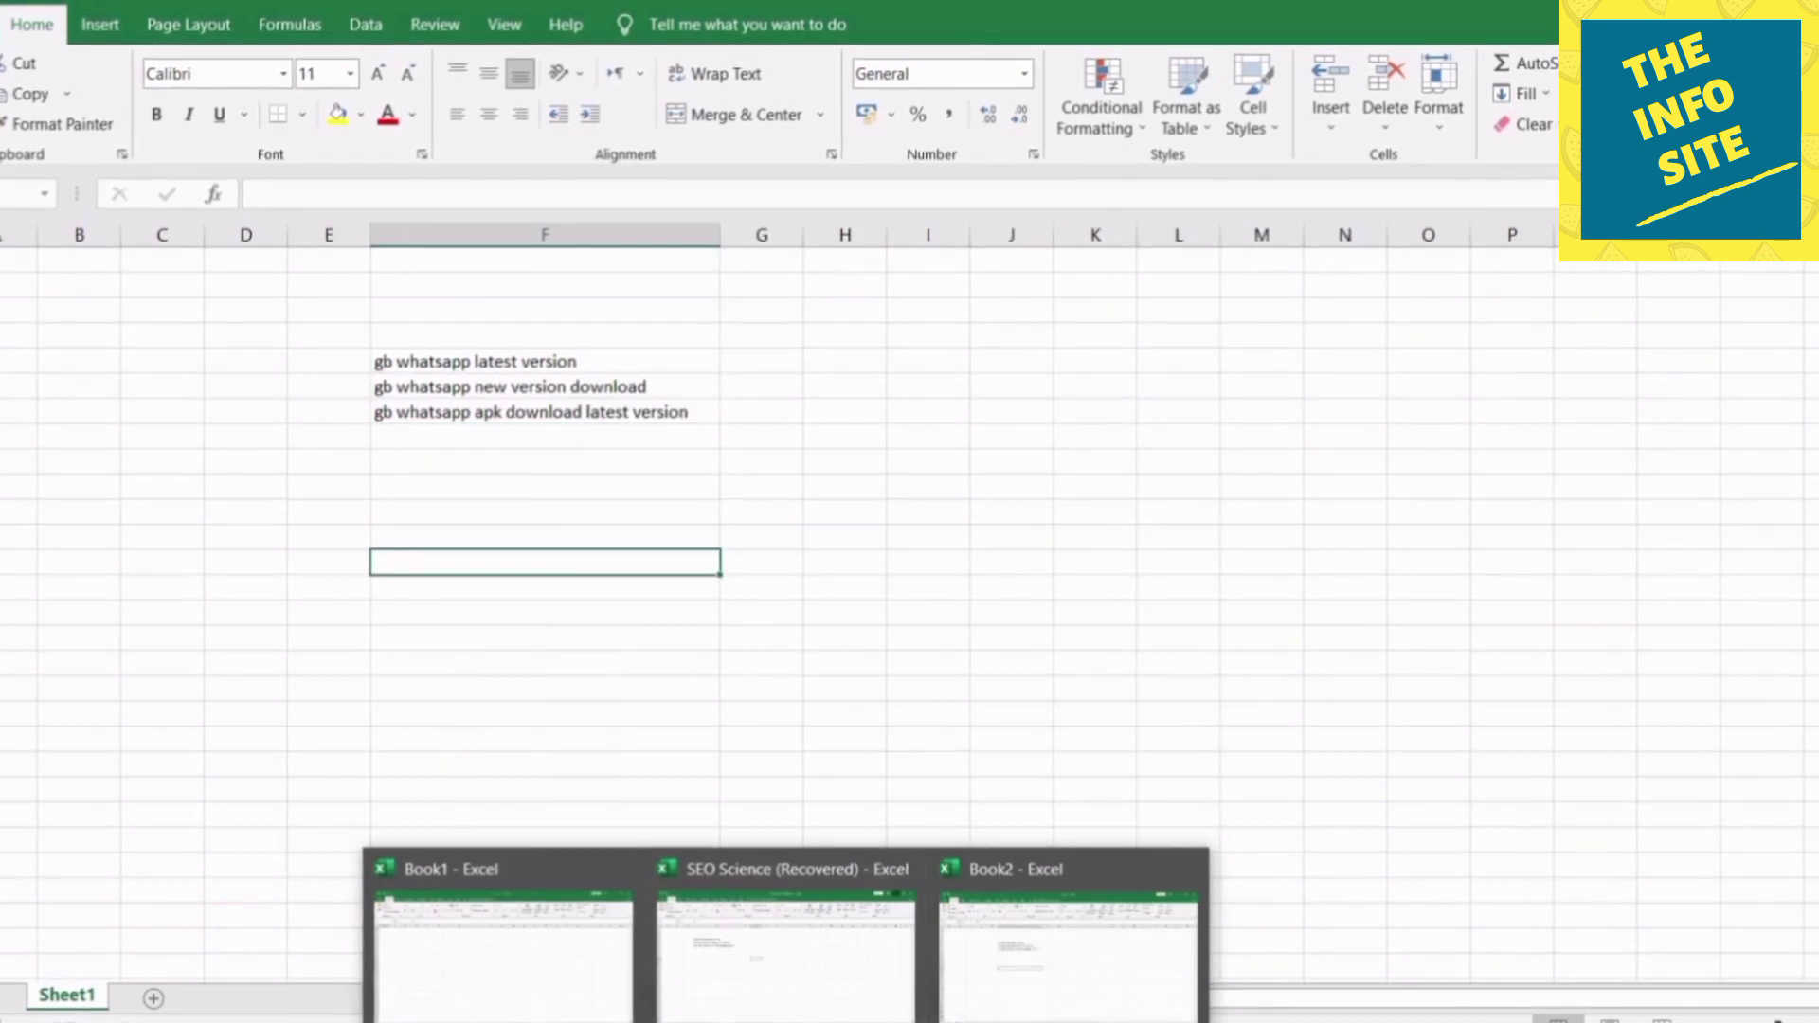